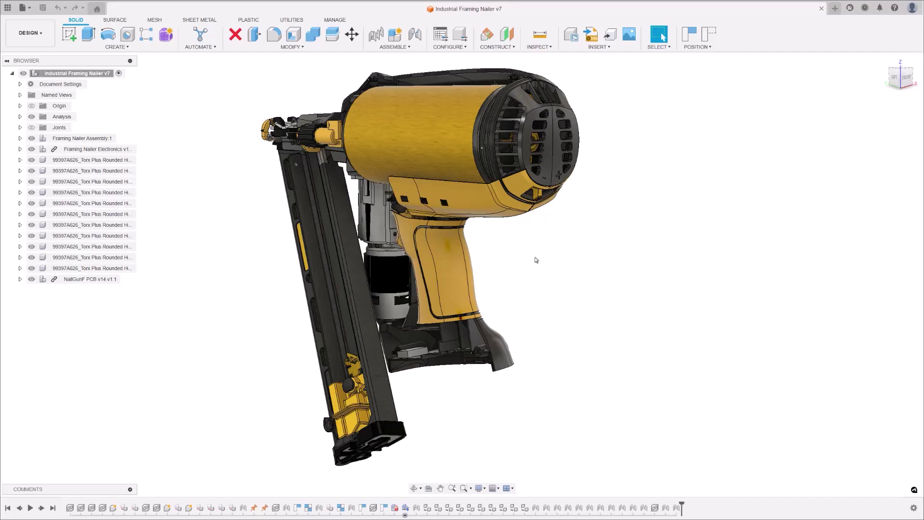
# Orbit the nailer, then list the Output Shaft Housing's configurations from the Whole Body dropdown.
pyautogui.keyDown('shift'); pyautogui.moveTo(536, 259); pyautogui.dragTo(614, 283, button='middle'); pyautogui.keyUp('shift')
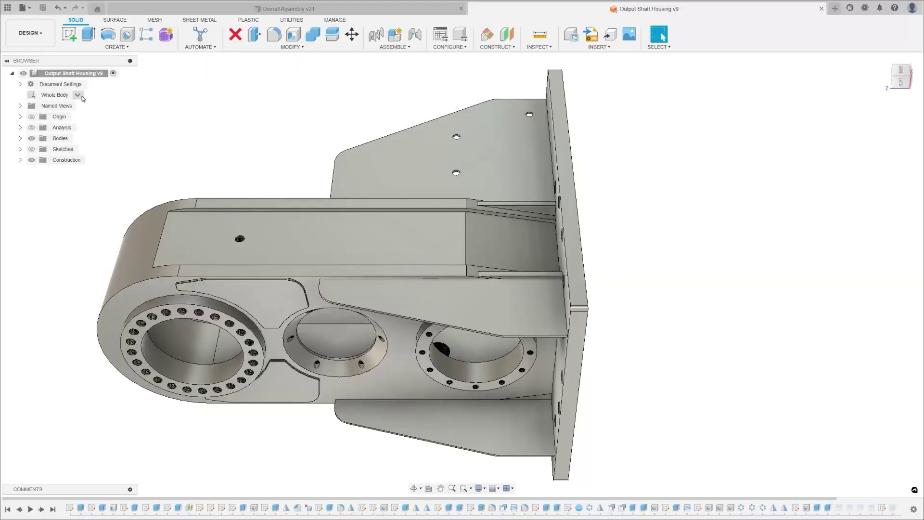
pyautogui.click(53, 95)
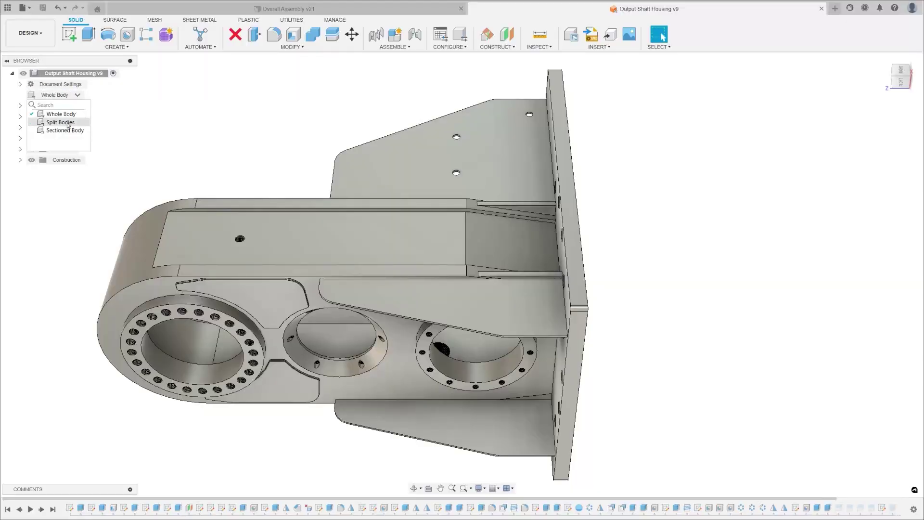
# Switch the housing to Split Bodies and view it in the Animation workspace.
pyautogui.click(60, 122)
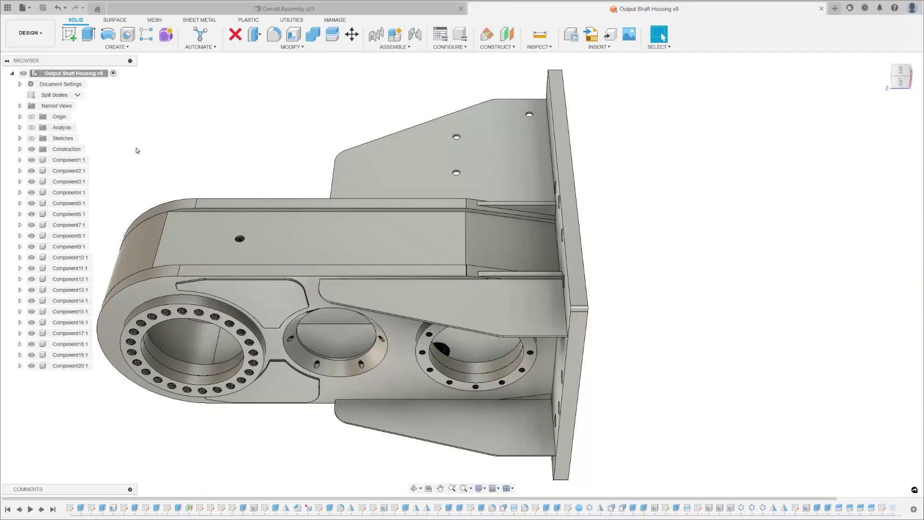
pyautogui.click(31, 33)
pyautogui.click(41, 118)
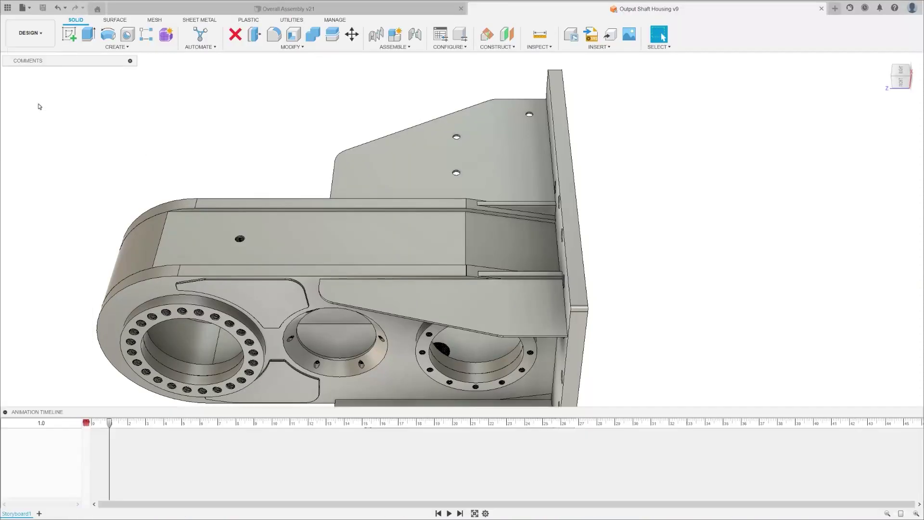
pyautogui.keyDown('shift'); pyautogui.moveTo(559, 181); pyautogui.dragTo(487, 185, button='middle'); pyautogui.keyUp('shift')
pyautogui.click(30, 33)
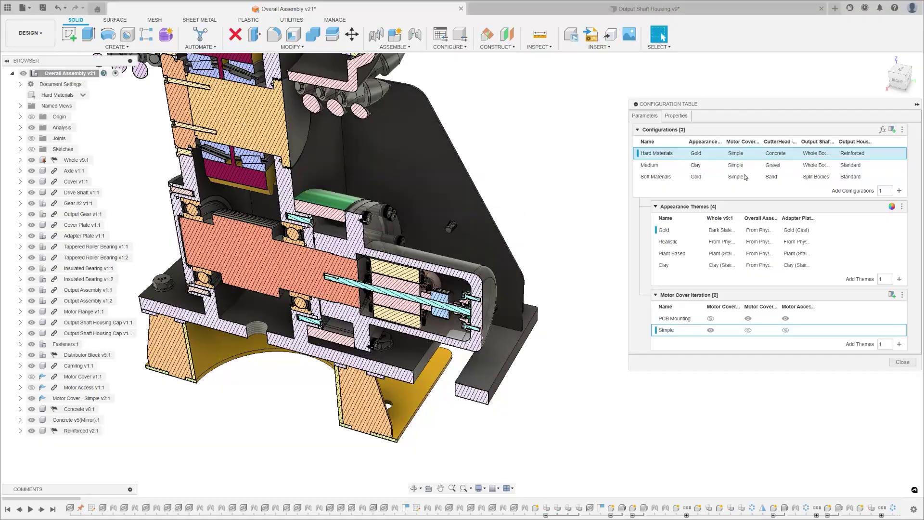
# Give Hard Materials the PCB Mounting motor cover and keep the woofer at 12 Inch Woofer.
pyautogui.click(742, 154)
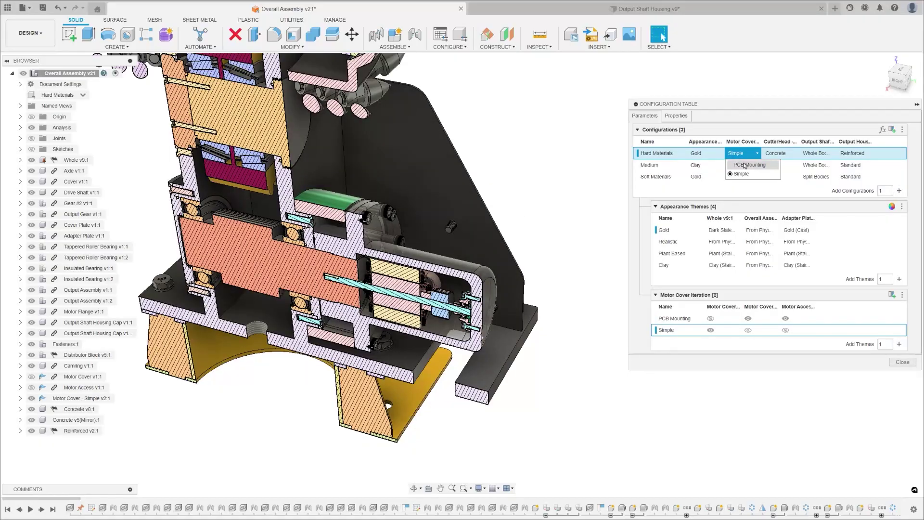
pyautogui.click(744, 165)
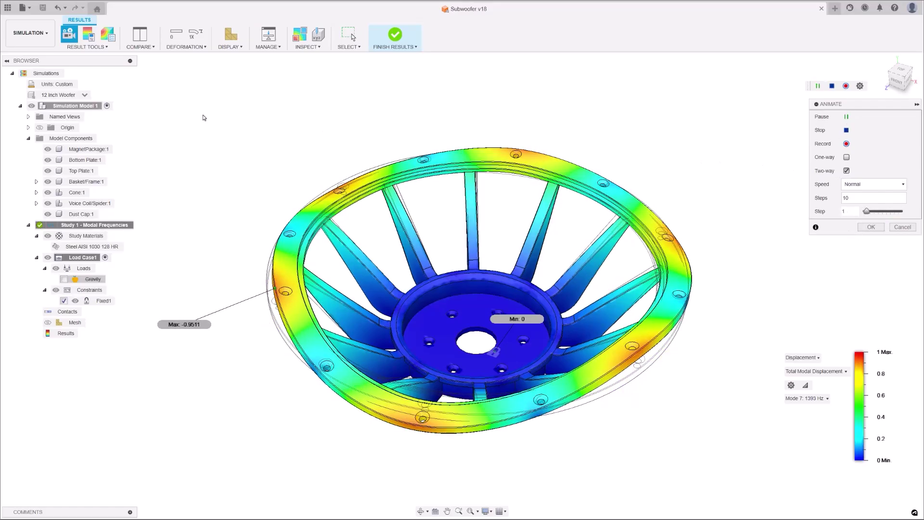
pyautogui.click(84, 95)
pyautogui.click(68, 139)
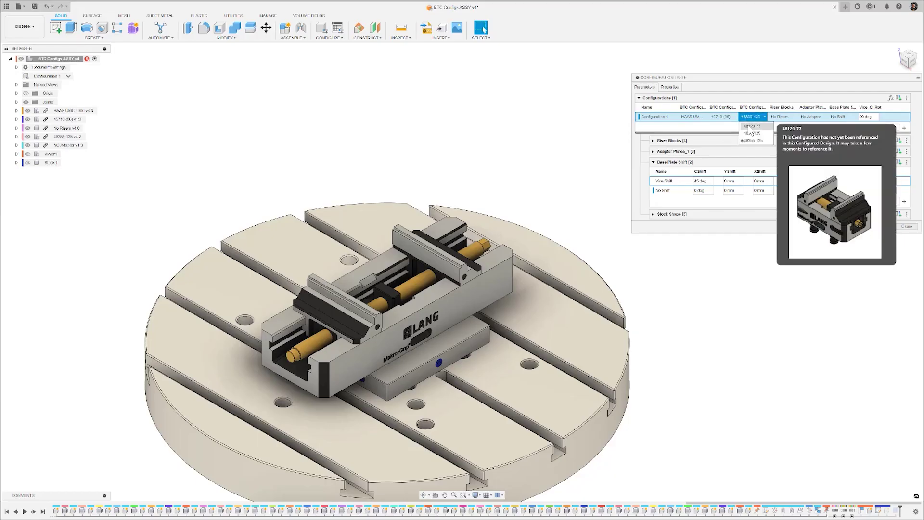
# Set the vise column to 48120-77 and check the riser block choices.
pyautogui.click(749, 127)
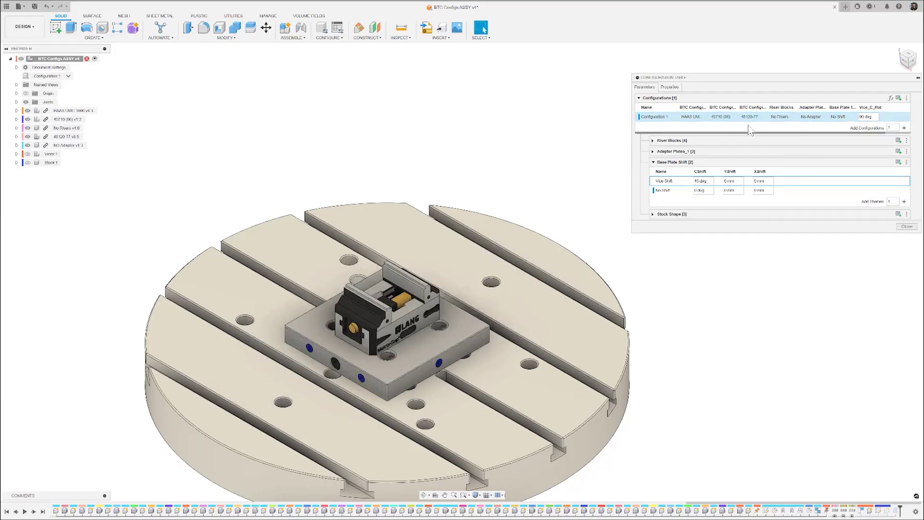
pyautogui.click(777, 117)
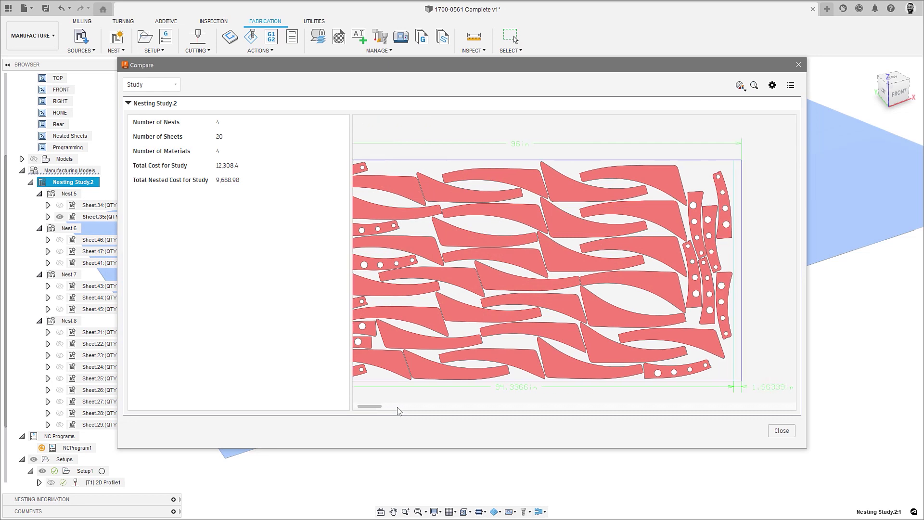
pyautogui.hscroll(5, 399, 409)
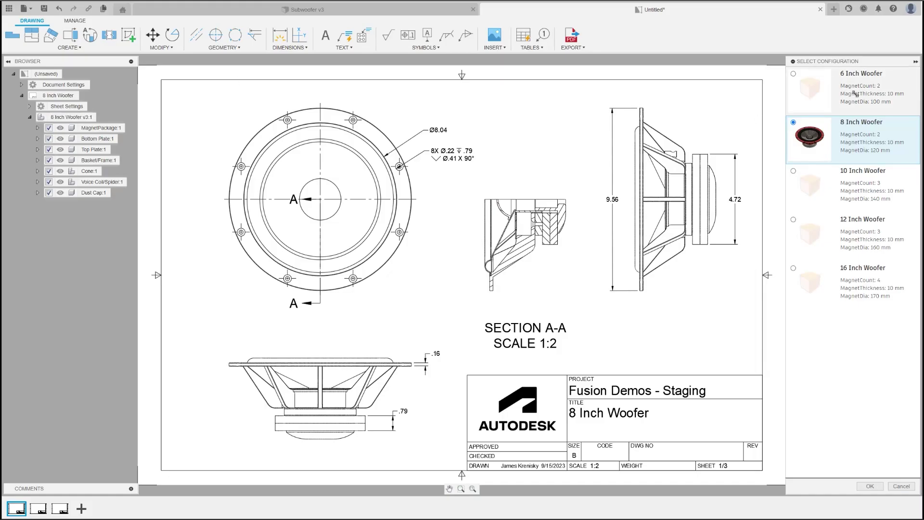
# Change the woofer drawing's configuration to 6 Inch Woofer.
pyautogui.click(861, 73)
pyautogui.click(870, 486)
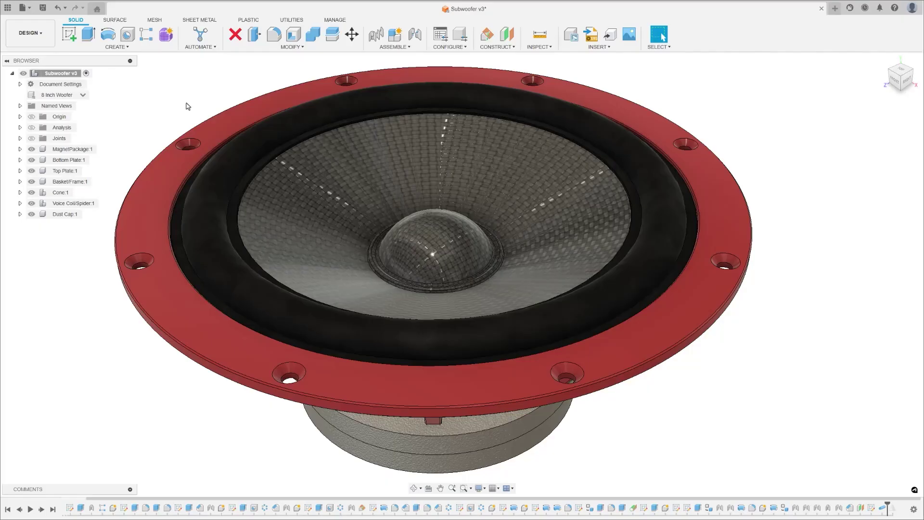
# Set the subwoofer to 6 Inch Woofer, then expand Speaker Size (Inches) and edit MagnetCount.
pyautogui.click(83, 95)
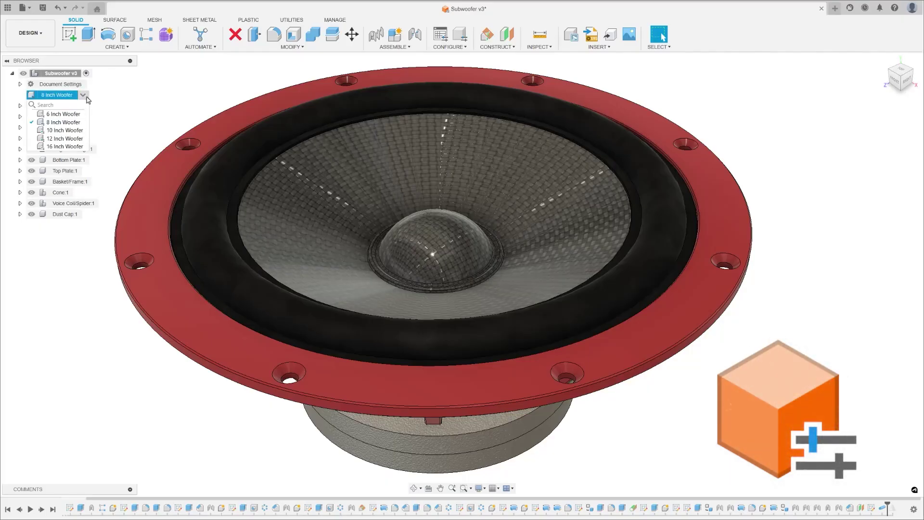
pyautogui.click(60, 114)
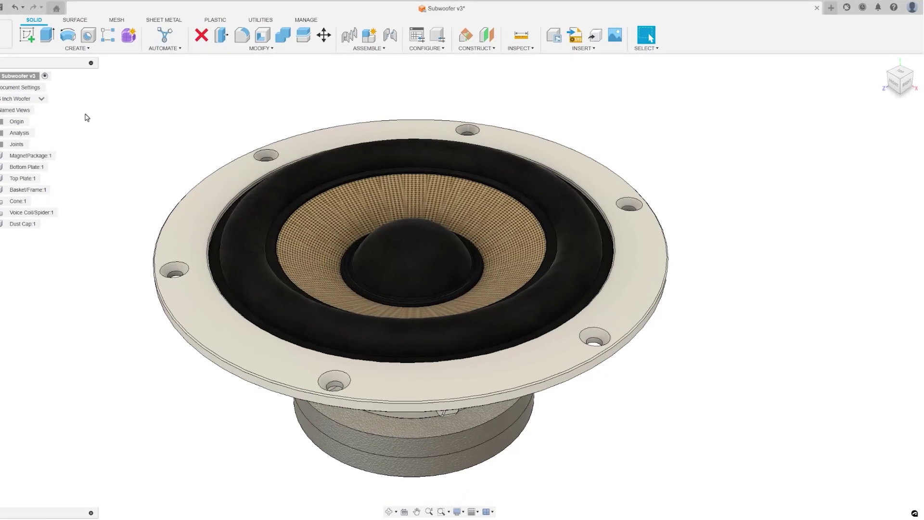
pyautogui.click(441, 39)
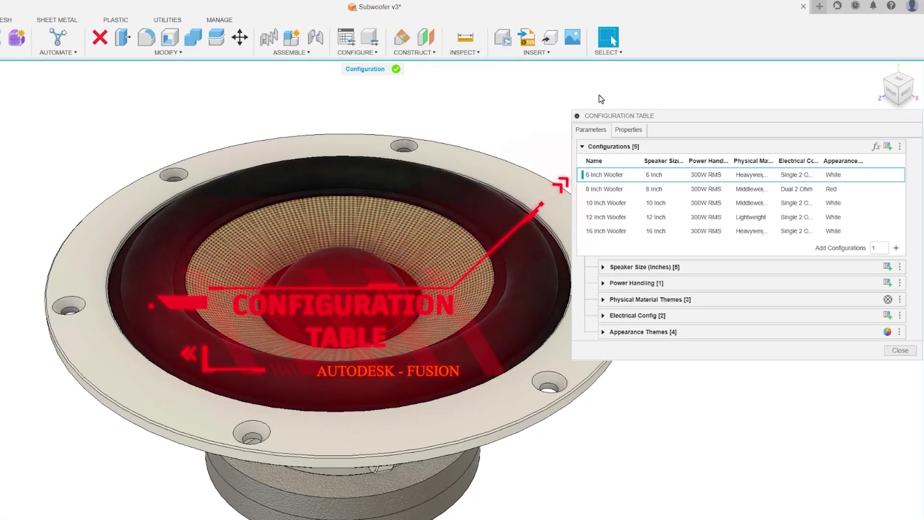
pyautogui.click(644, 174)
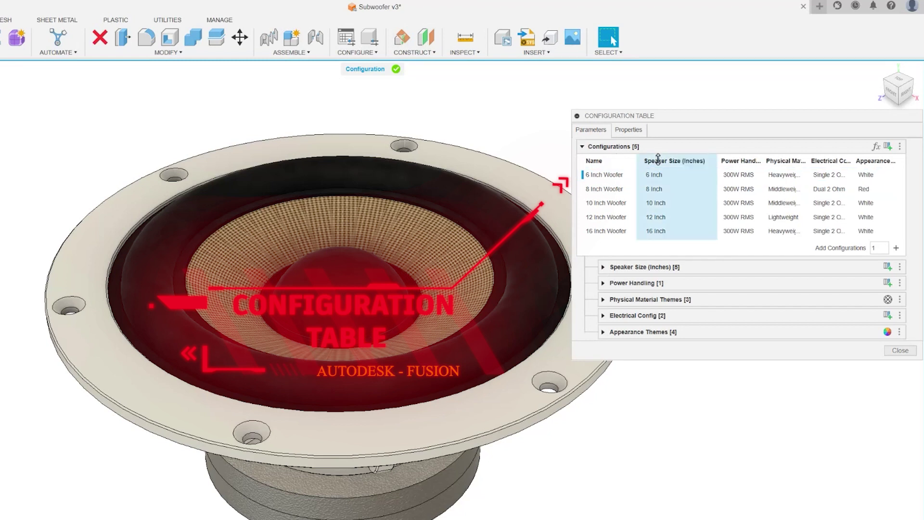
pyautogui.click(603, 267)
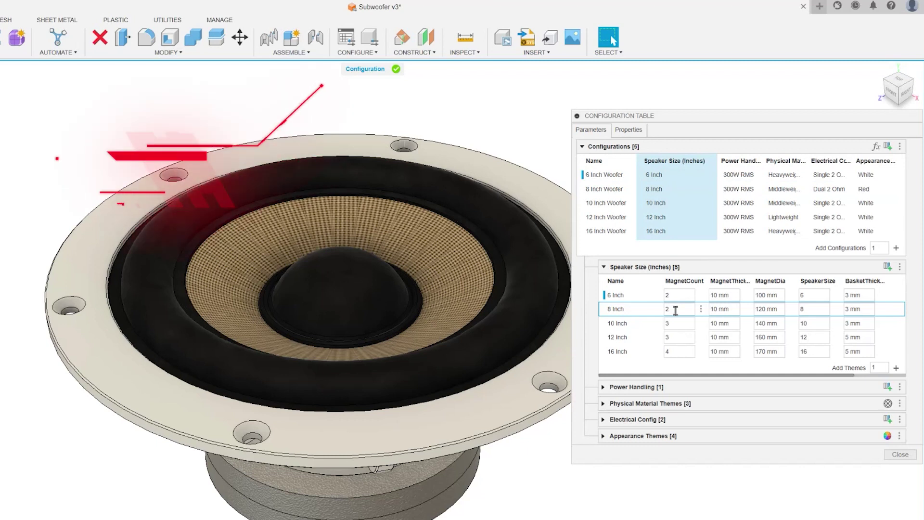
pyautogui.click(675, 295)
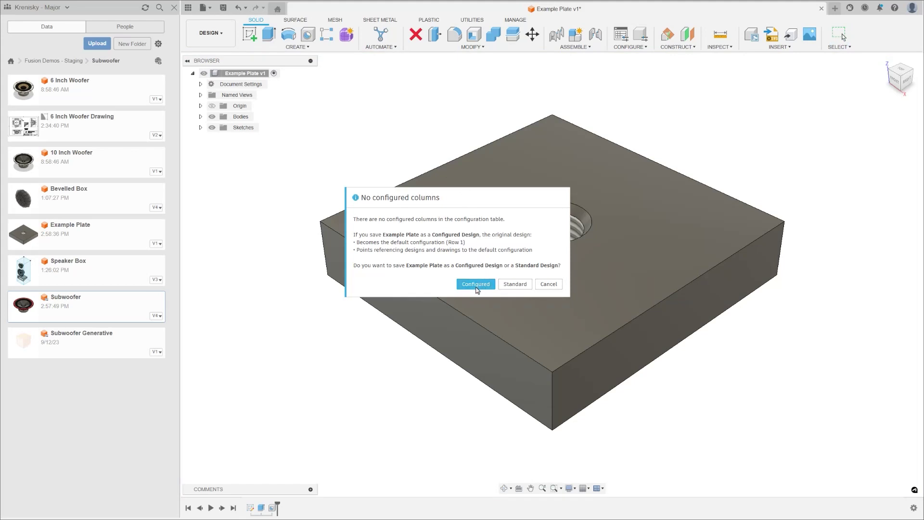
# Save Example Plate as a configured design and check its version history in the Data Panel.
pyautogui.click(476, 285)
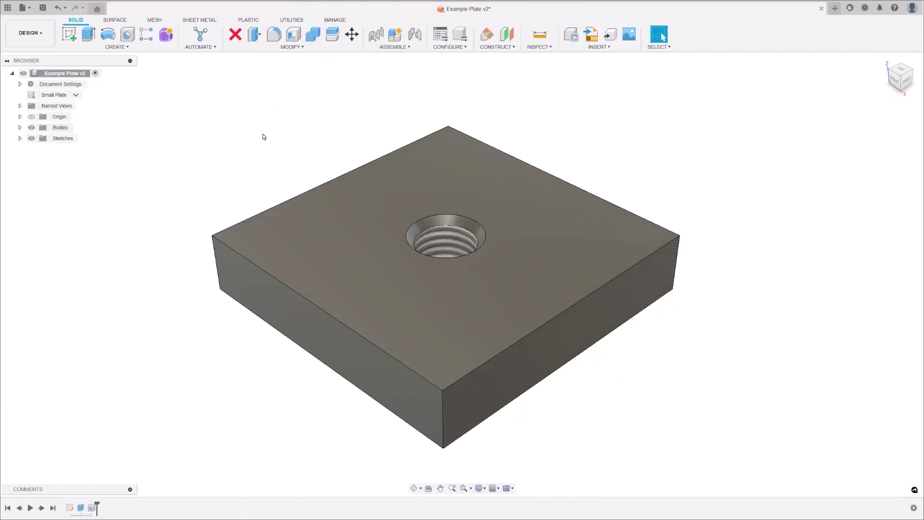
pyautogui.click(7, 8)
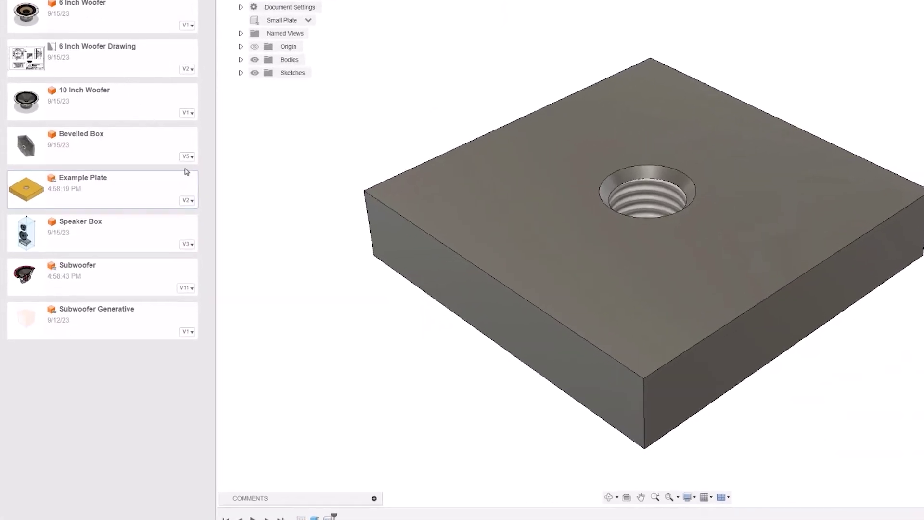
pyautogui.click(204, 181)
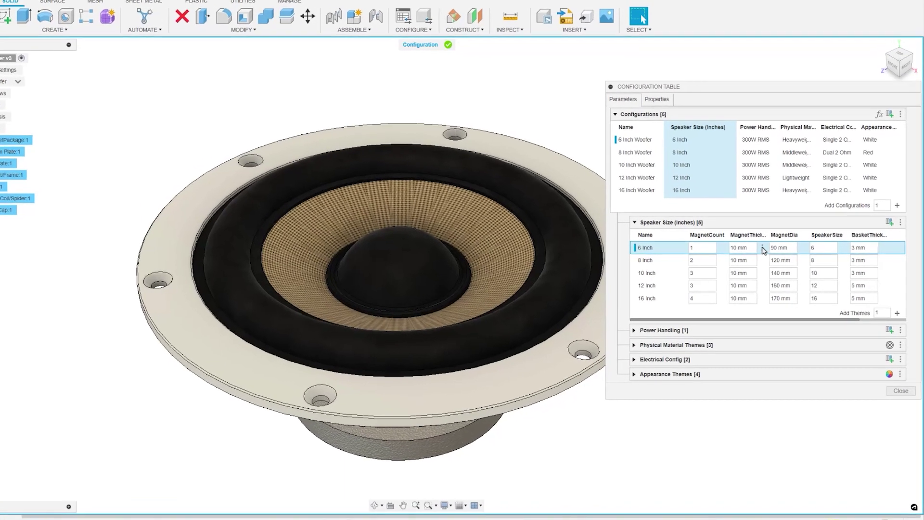
# Inspect MagnetThick, Power Handling and Physical Material Themes parameters, then select the 8 Inch Woofer row.
pyautogui.click(762, 247)
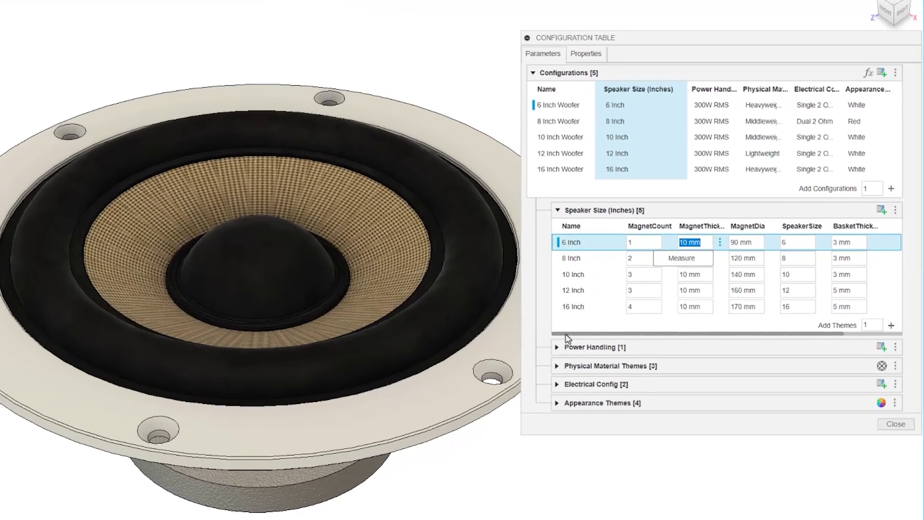
pyautogui.click(556, 347)
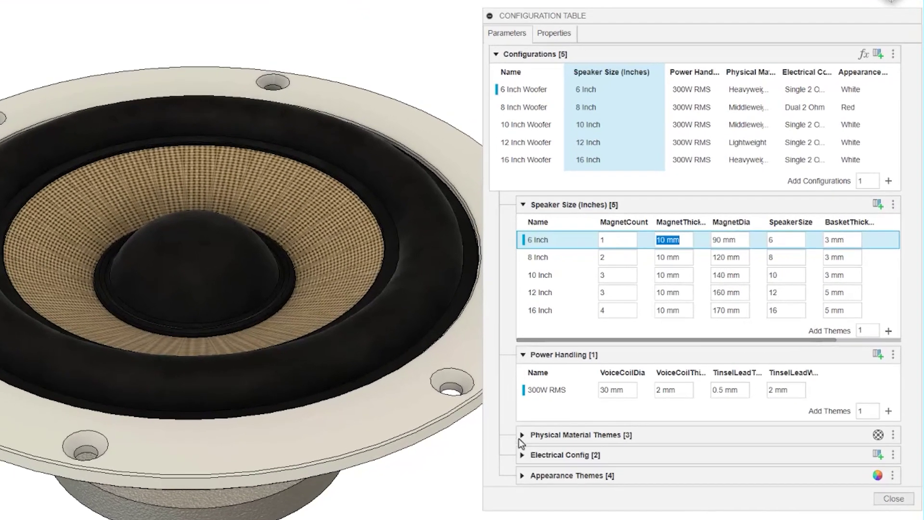
pyautogui.click(522, 436)
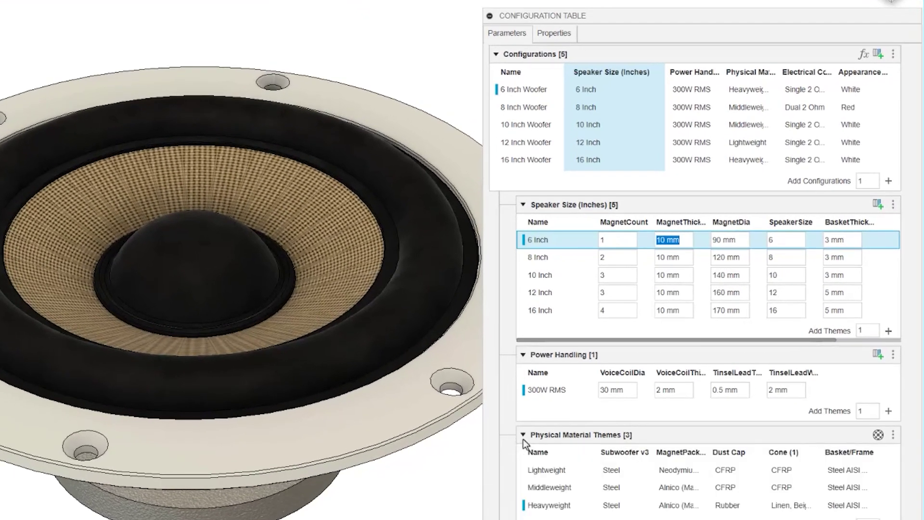
pyautogui.click(523, 435)
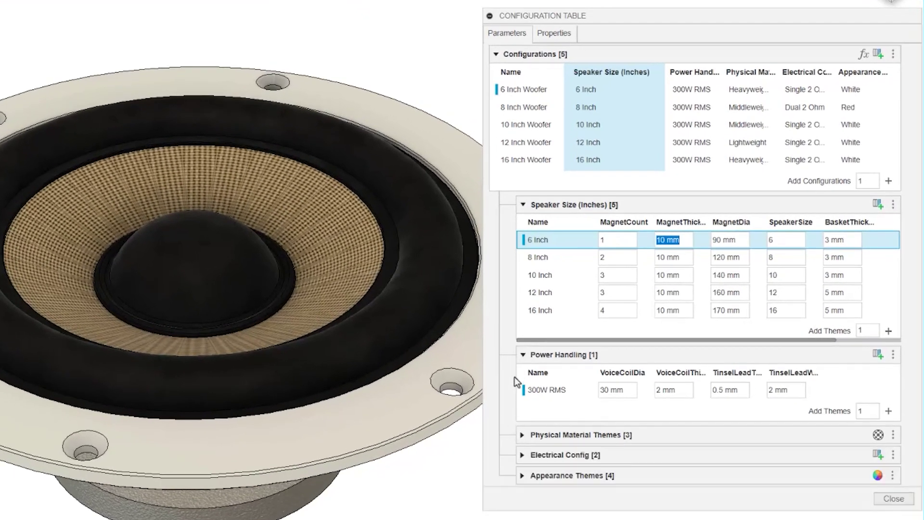
pyautogui.click(522, 355)
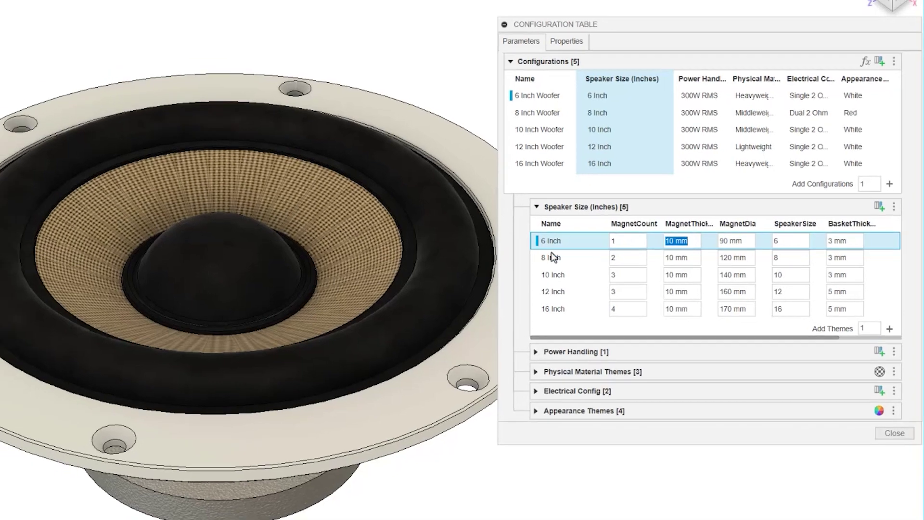
pyautogui.click(529, 108)
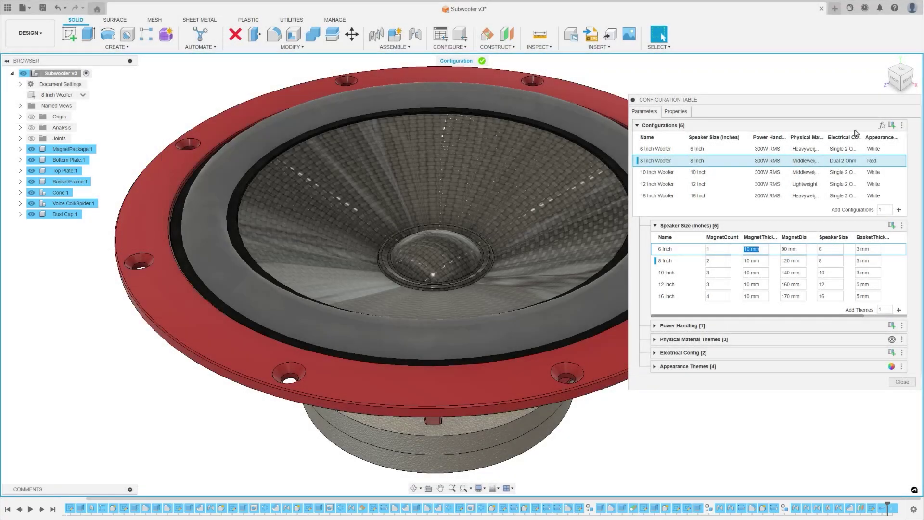
# Make the hole feature's HoleDepth a configurable parameter.
pyautogui.click(882, 126)
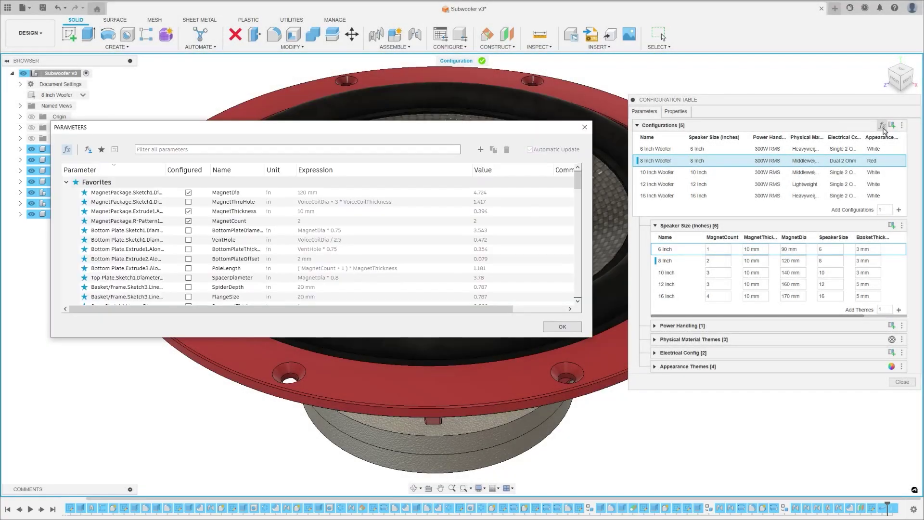
pyautogui.scroll(-10, 494, 179)
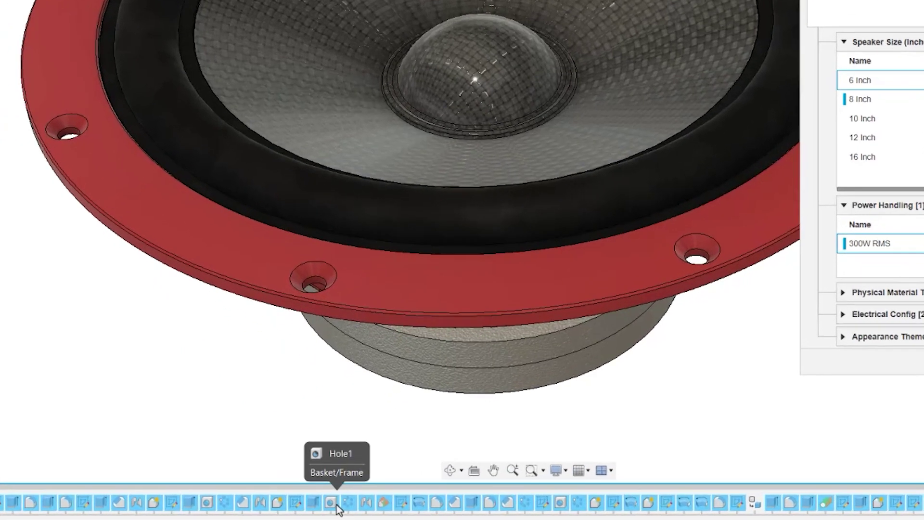
pyautogui.rightClick(362, 509)
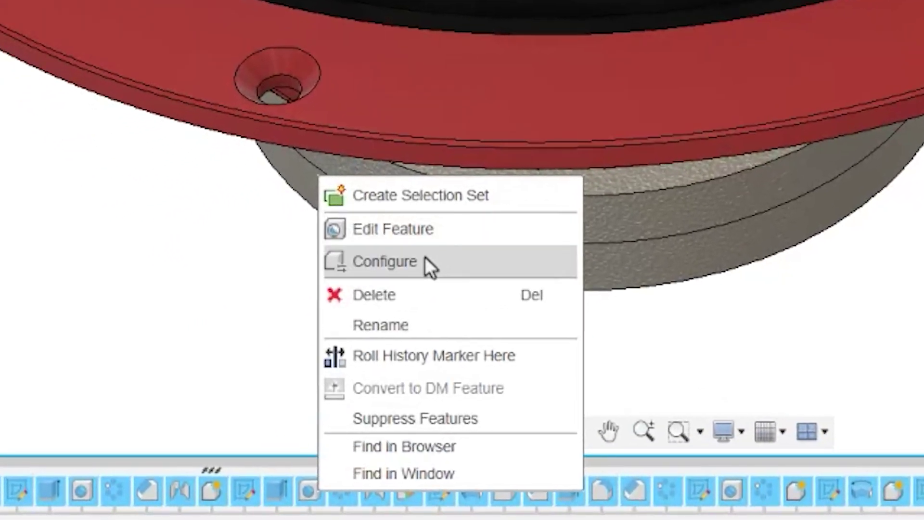
pyautogui.click(419, 290)
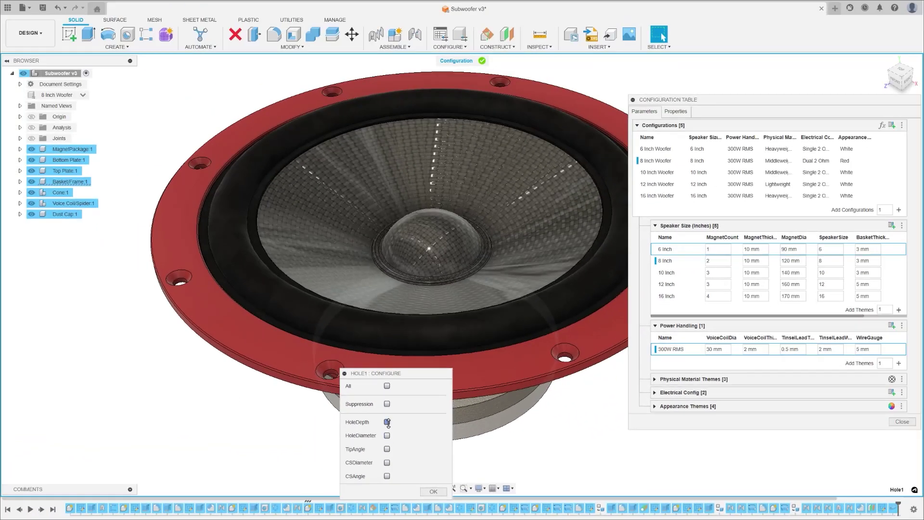
pyautogui.click(387, 421)
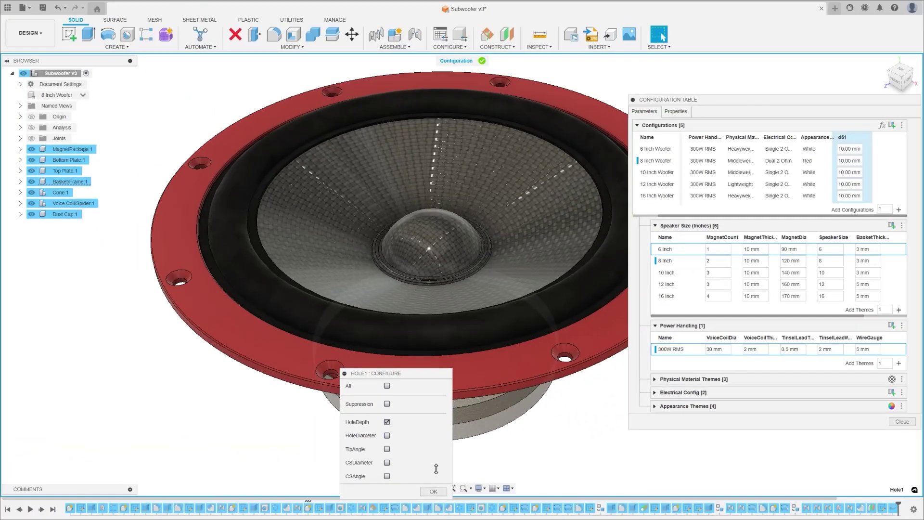
pyautogui.click(433, 491)
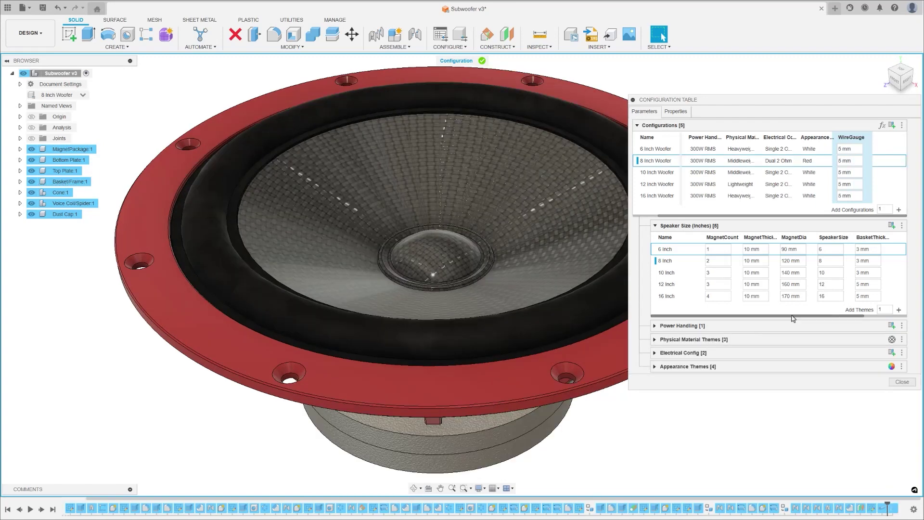
# Move the WireGauge column into the Power Handling table.
pyautogui.rightClick(857, 138)
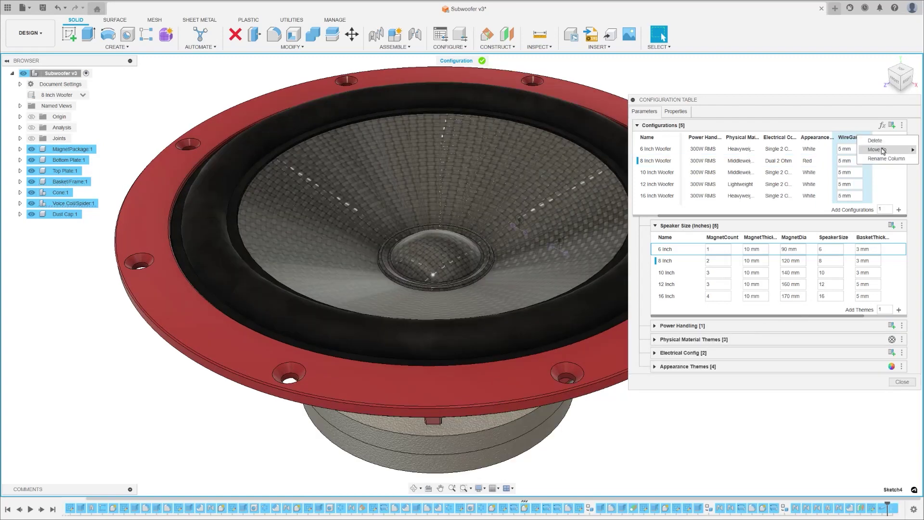
pyautogui.moveTo(884, 151)
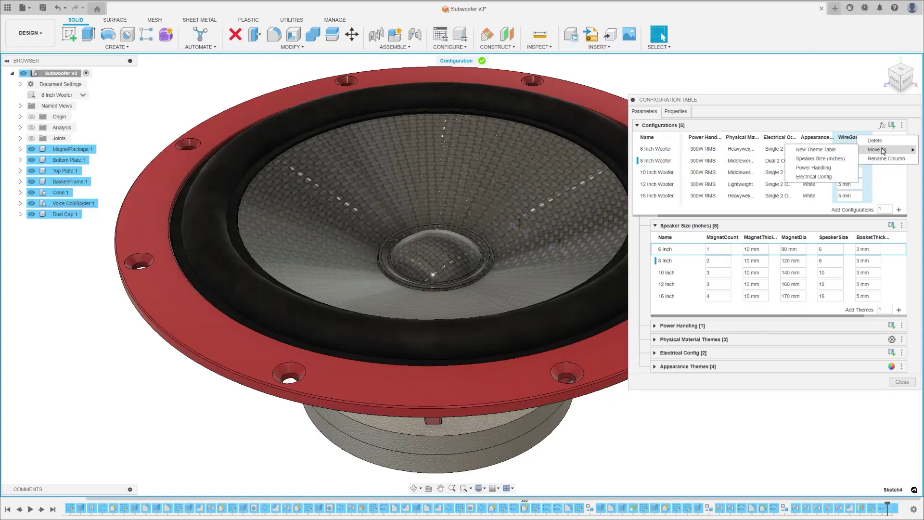
pyautogui.click(816, 169)
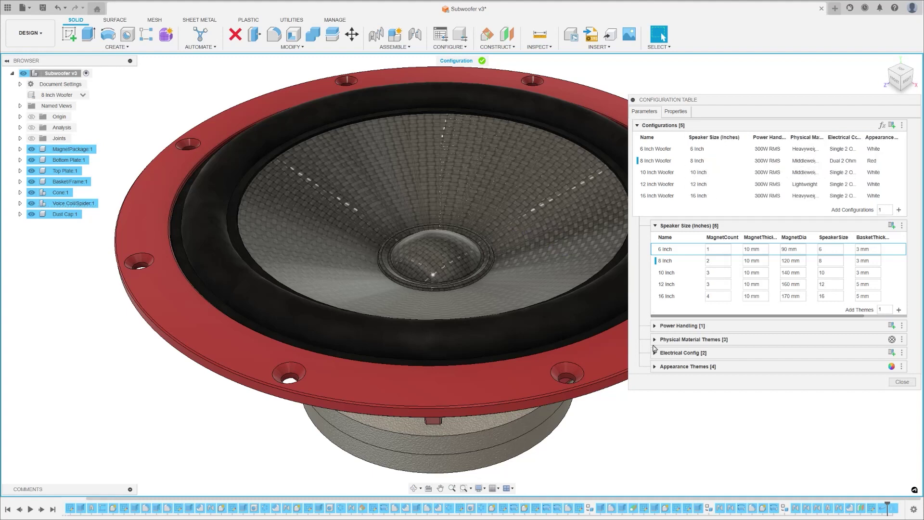
# Give the 8 Inch Woofer part number JK-001-L2on under Properties, then close the table.
pyautogui.click(654, 326)
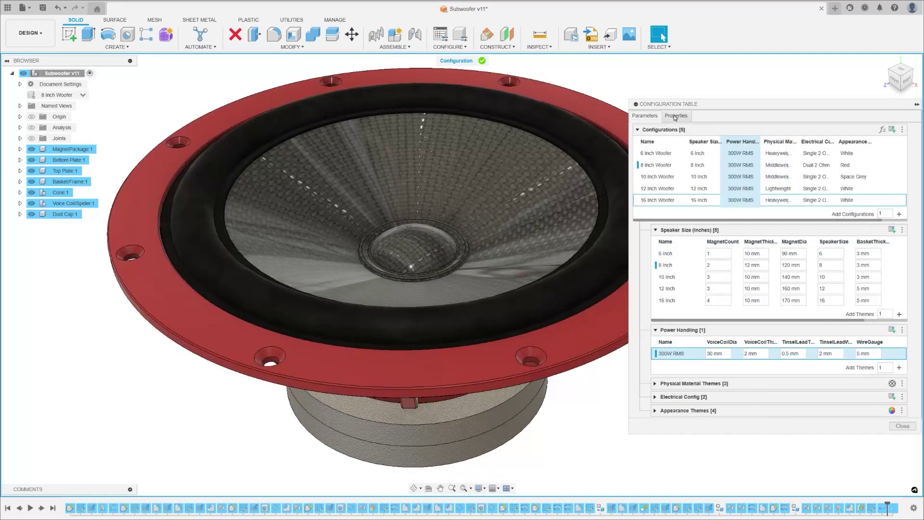
pyautogui.click(675, 117)
pyautogui.write('JK')
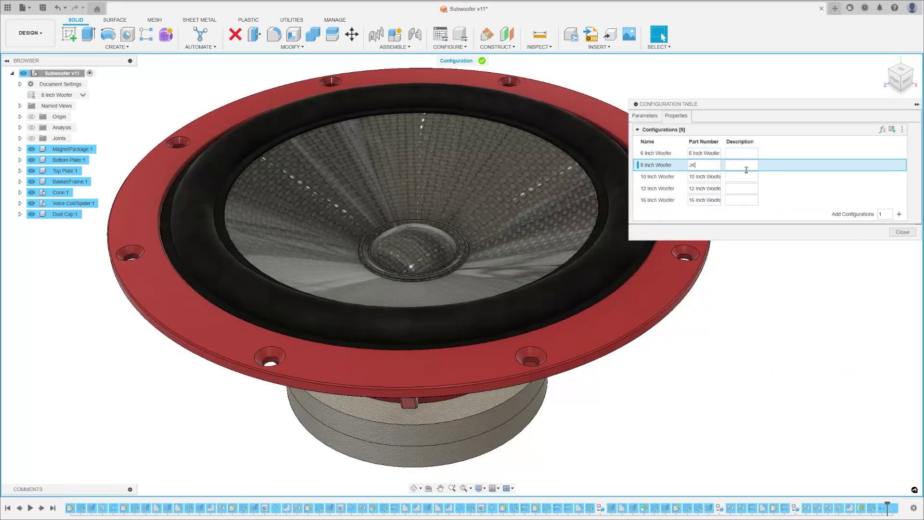
pyautogui.write('-001-L2')
pyautogui.write('on')
pyautogui.click(902, 232)
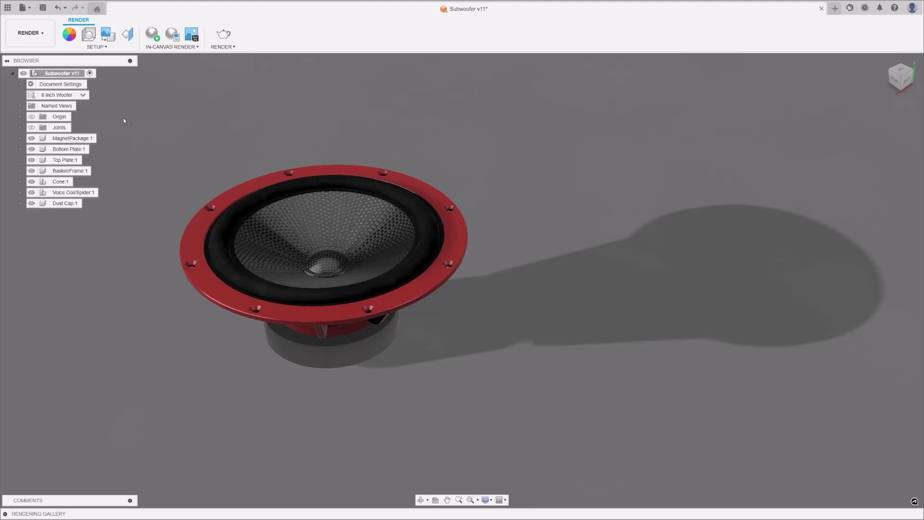
pyautogui.click(84, 96)
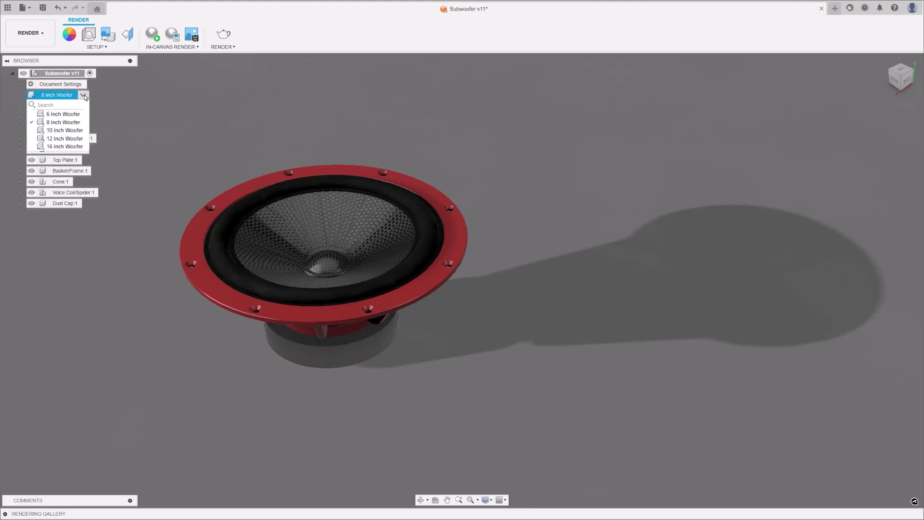
# Show 12 Inch Woofer in the render with its animation, and 6 Inch Woofer in the drawing.
pyautogui.click(58, 139)
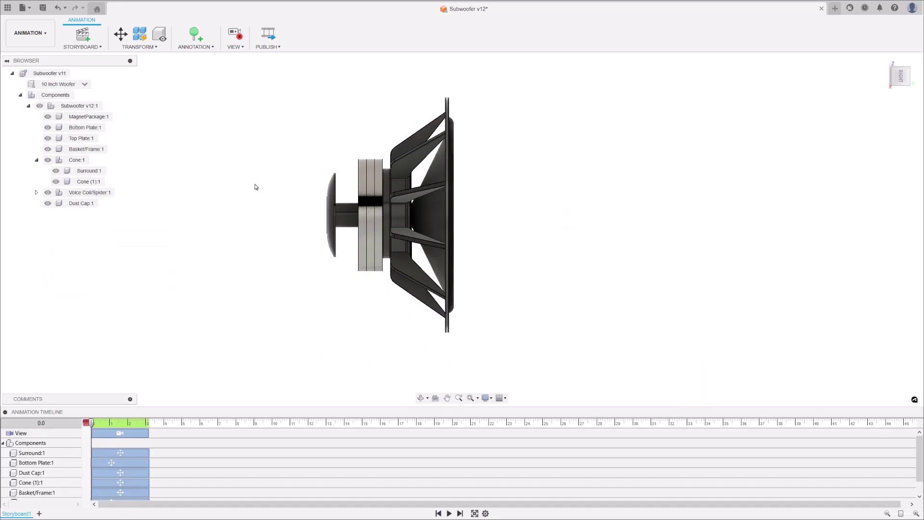
pyautogui.press('space')
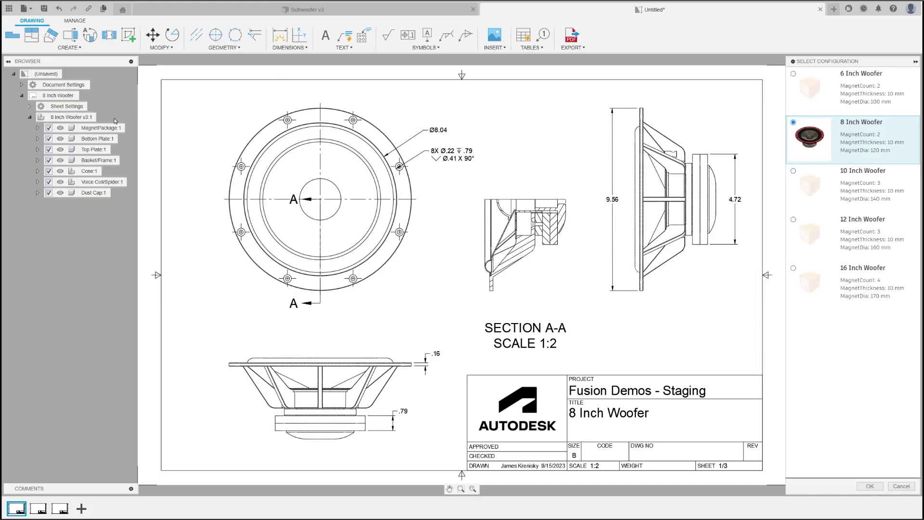
pyautogui.click(854, 93)
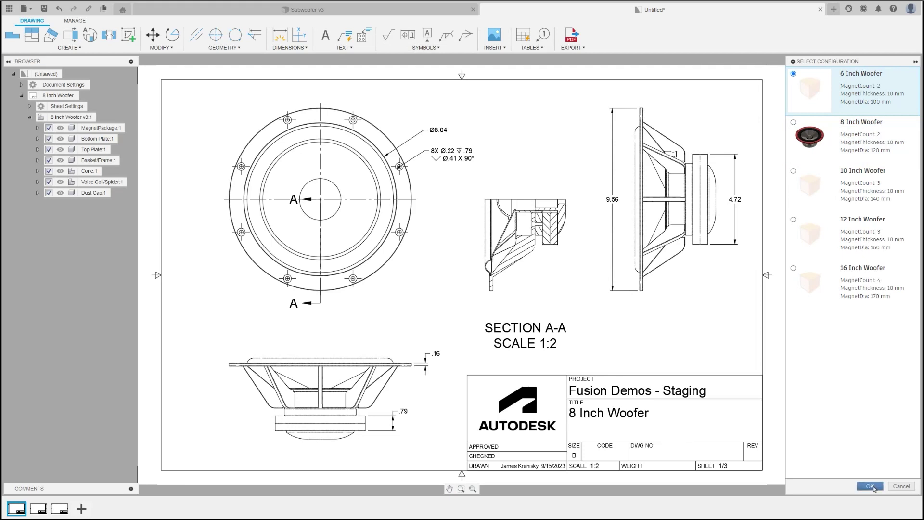
pyautogui.click(870, 486)
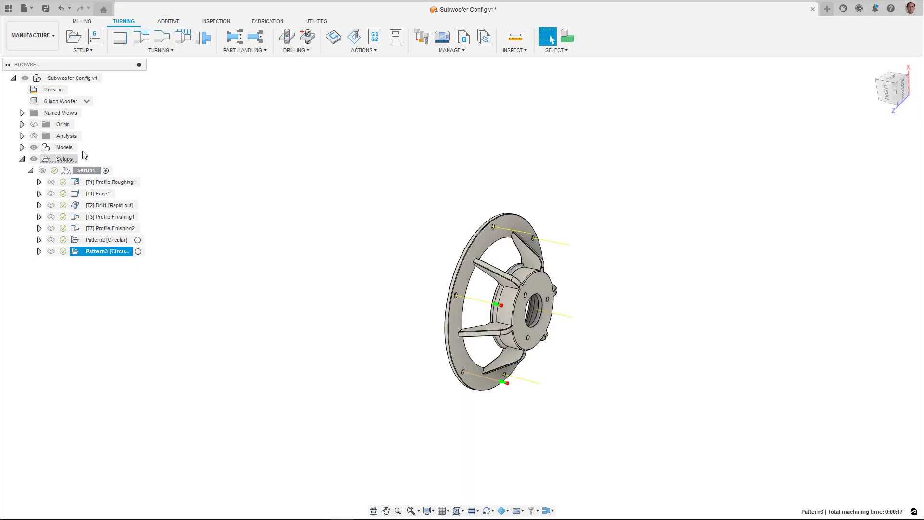
# Switch the machining setup to 10 Inch Woofer, then make Gravel the CutterHead's active configuration.
pyautogui.click(87, 101)
pyautogui.click(58, 139)
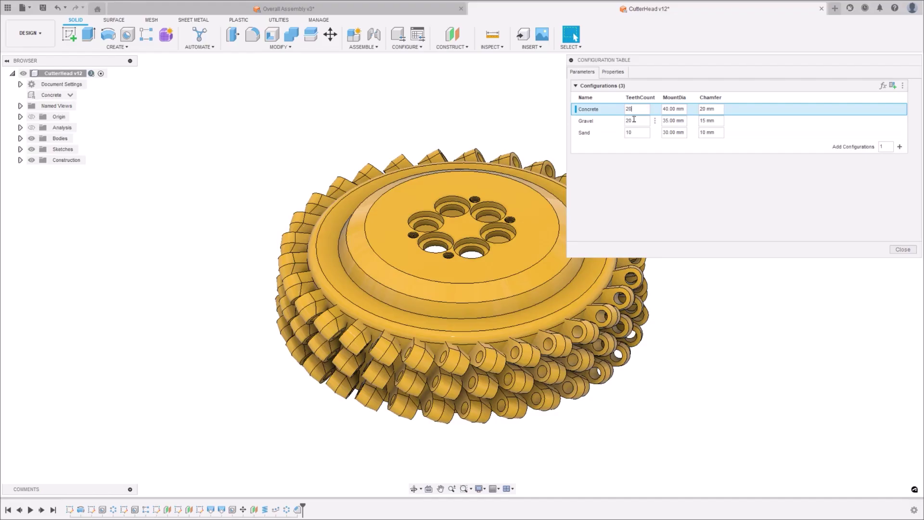
pyautogui.click(634, 119)
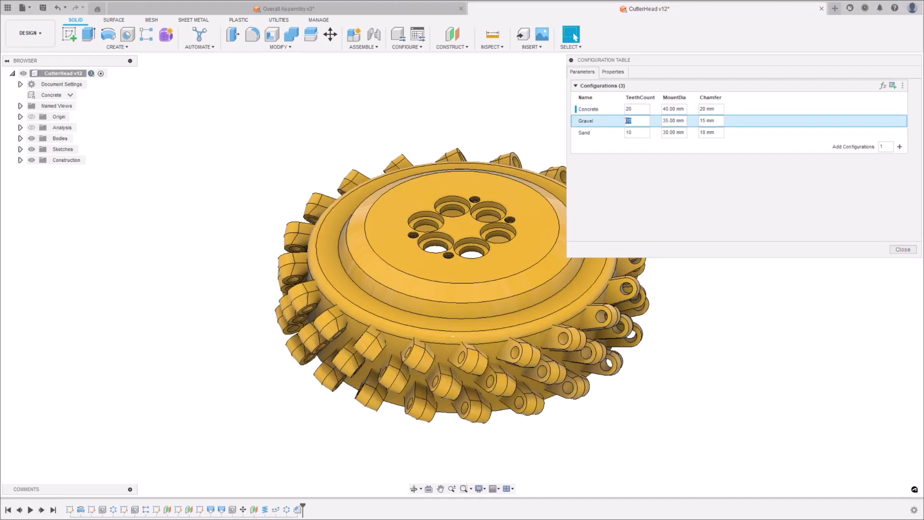
# Close the CutterHead configuration table and make Concrete the active configuration.
pyautogui.click(586, 121)
pyautogui.click(900, 249)
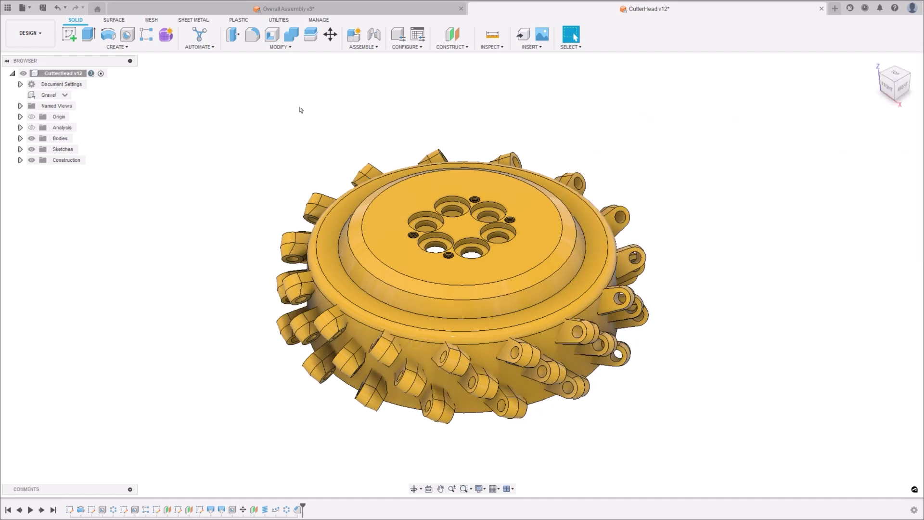
pyautogui.click(58, 95)
pyautogui.click(62, 115)
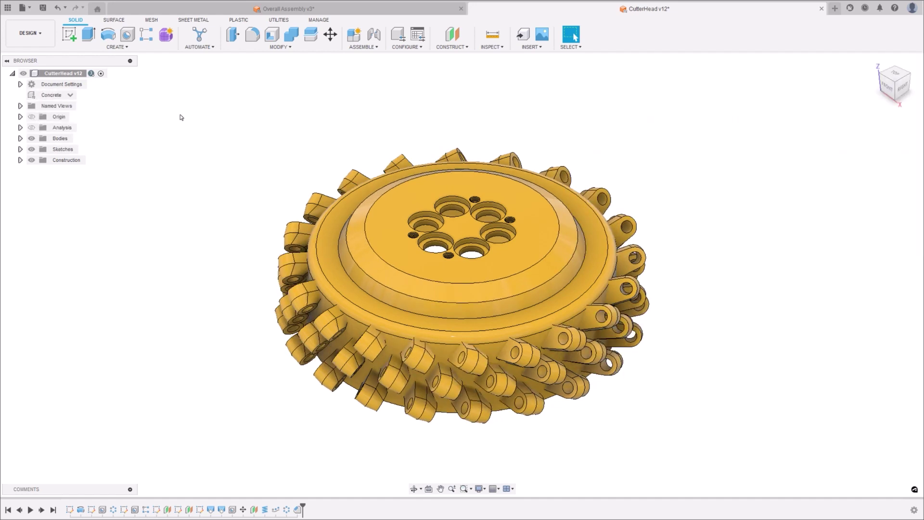
# Save a new CutterHead version and close the design.
pyautogui.hotkey('ctrl', 's')
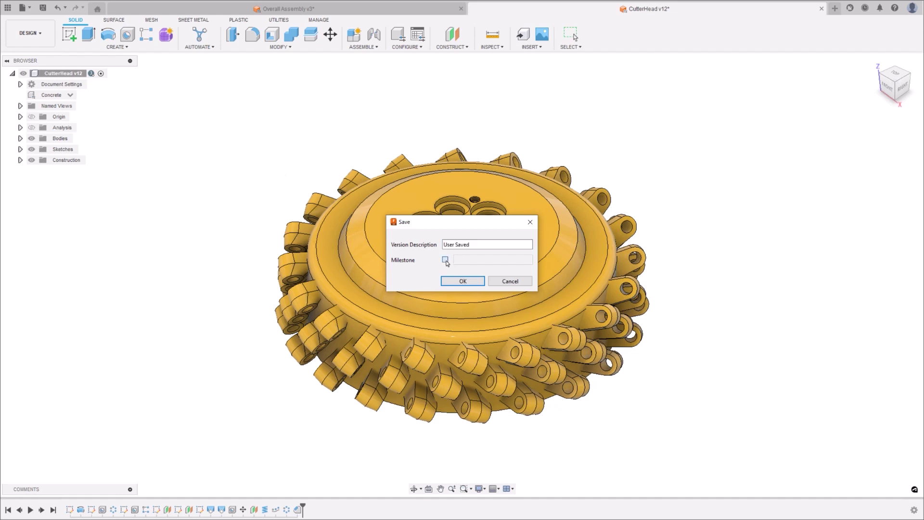
pyautogui.click(461, 280)
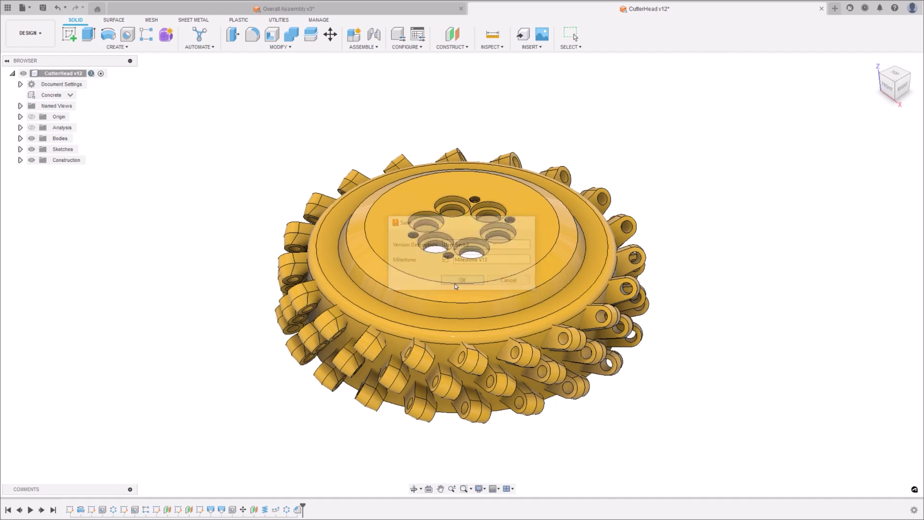
pyautogui.click(822, 8)
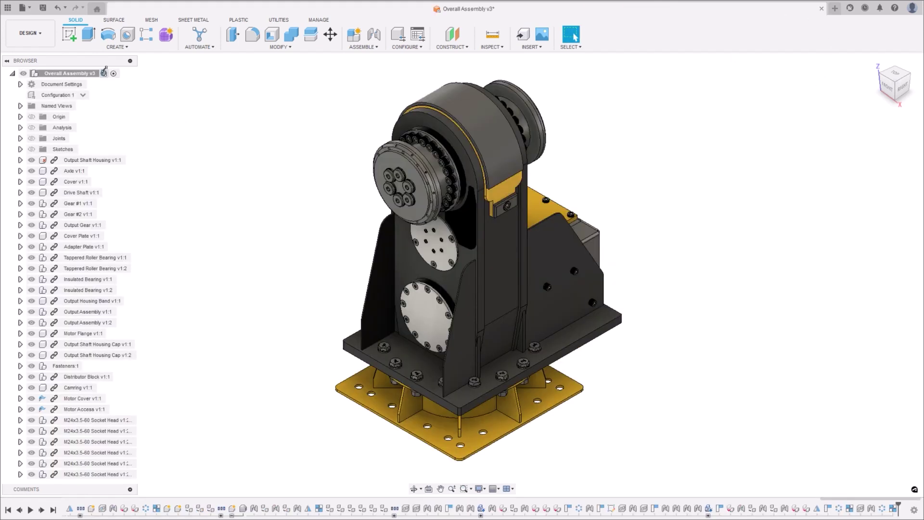
# Insert the CutterHead into the assembly and make the Sand component's insertion and appearance configurable.
pyautogui.click(7, 8)
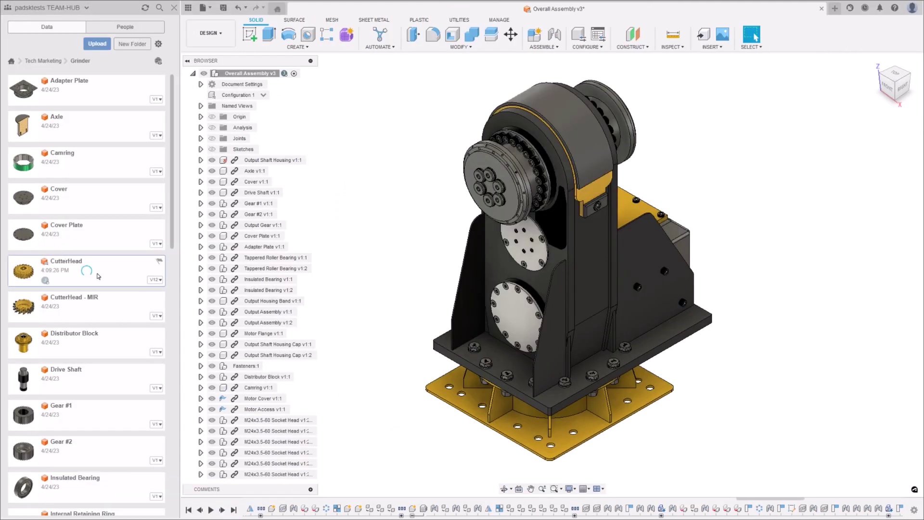
pyautogui.moveTo(98, 276); pyautogui.dragTo(407, 260)
pyautogui.rightClick(67, 476)
pyautogui.click(90, 225)
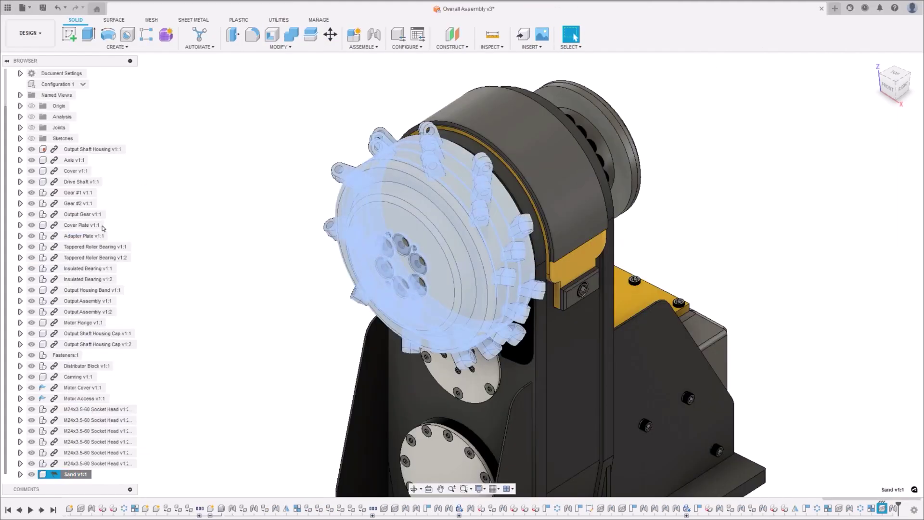
pyautogui.click(239, 414)
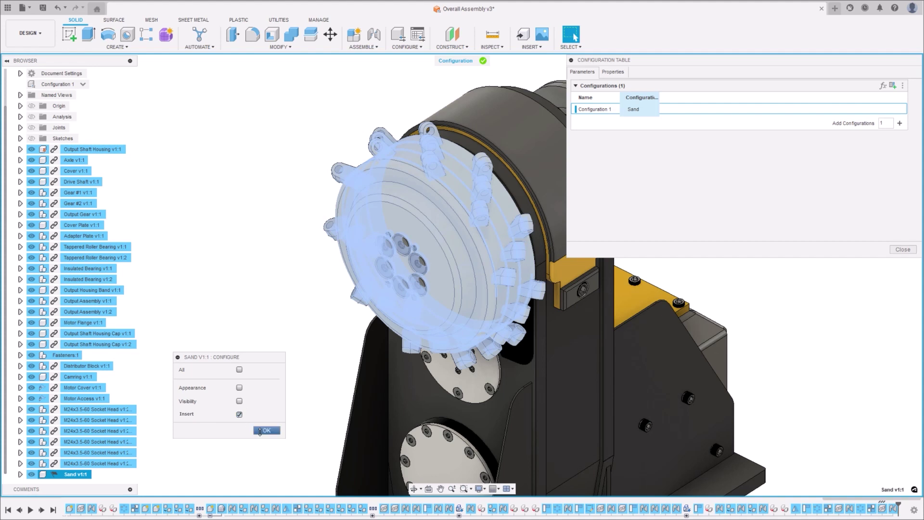
pyautogui.click(239, 387)
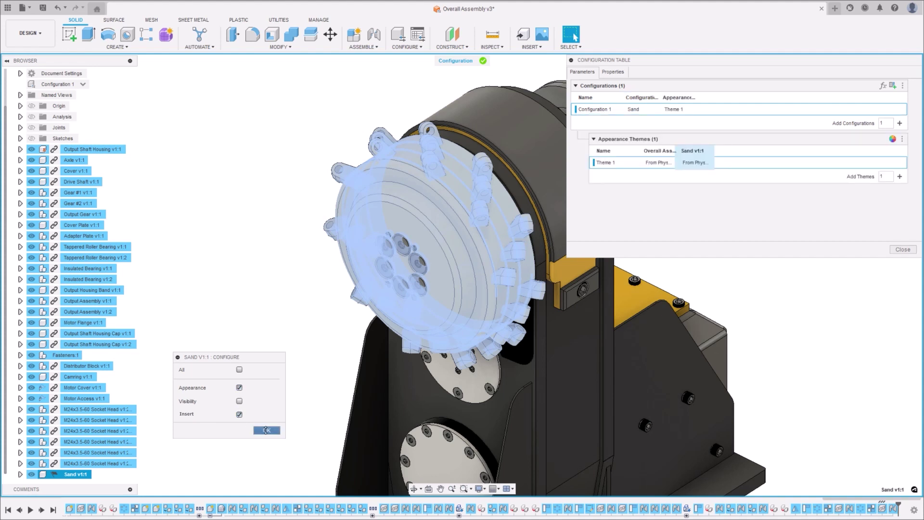
pyautogui.click(266, 430)
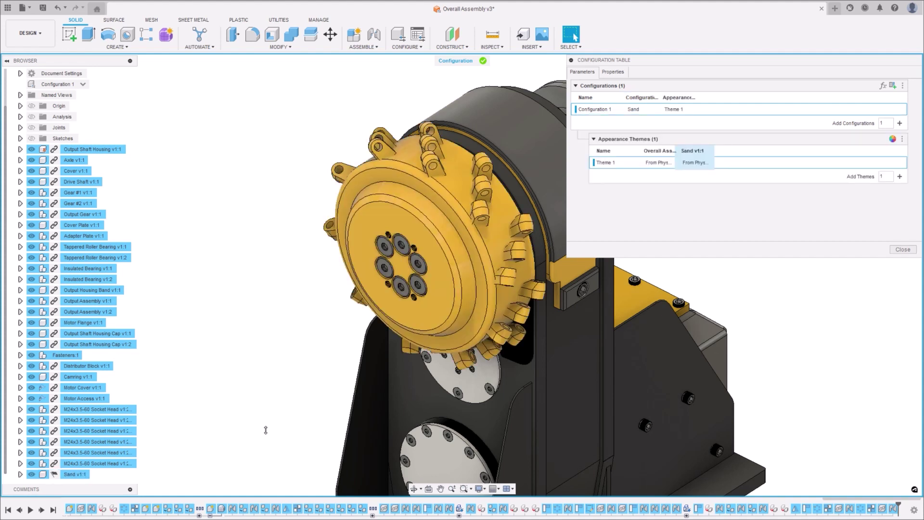
# Pick a CutterHead configuration, open the configuration table, and preview the first Setup1 toolpaths.
pyautogui.click(658, 110)
pyautogui.click(649, 132)
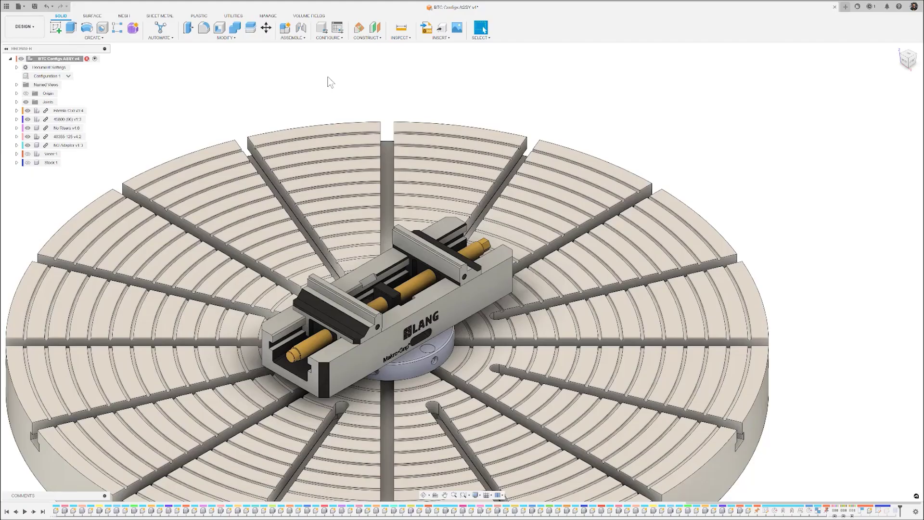
pyautogui.click(337, 28)
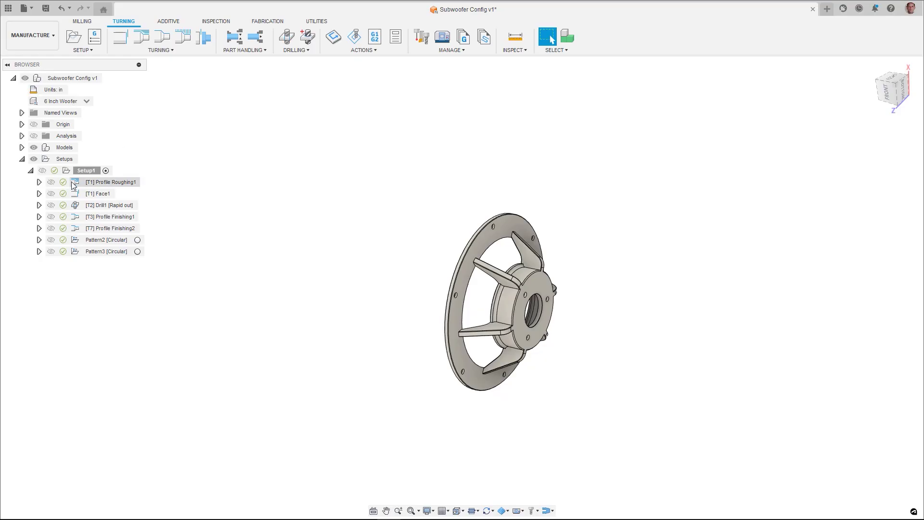
pyautogui.click(74, 193)
pyautogui.click(74, 205)
# Preview the remaining Setup1 toolpaths through Pattern3 on the 6 Inch Woofer.
pyautogui.click(74, 217)
pyautogui.click(75, 228)
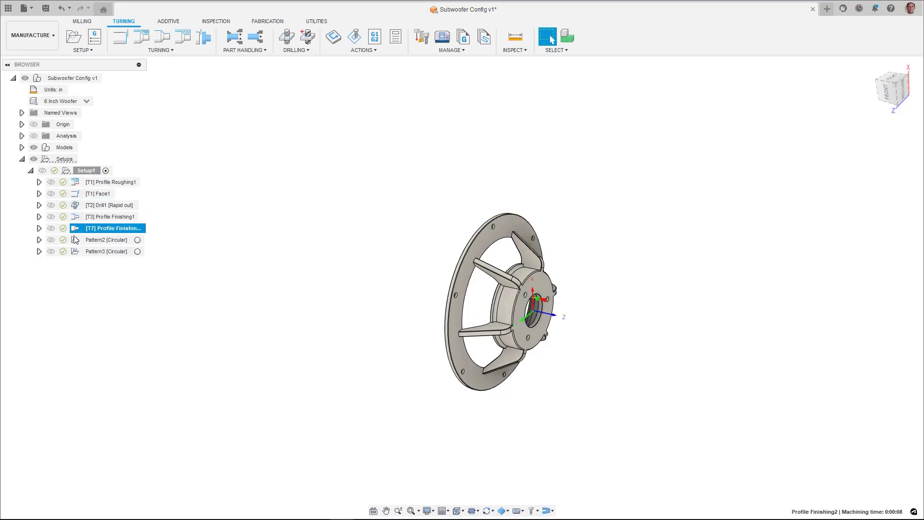
pyautogui.click(76, 240)
pyautogui.click(77, 252)
# Switch to 10 Inch Woofer, regenerate Setup1, and check each toolpath through Pattern3.
pyautogui.click(86, 101)
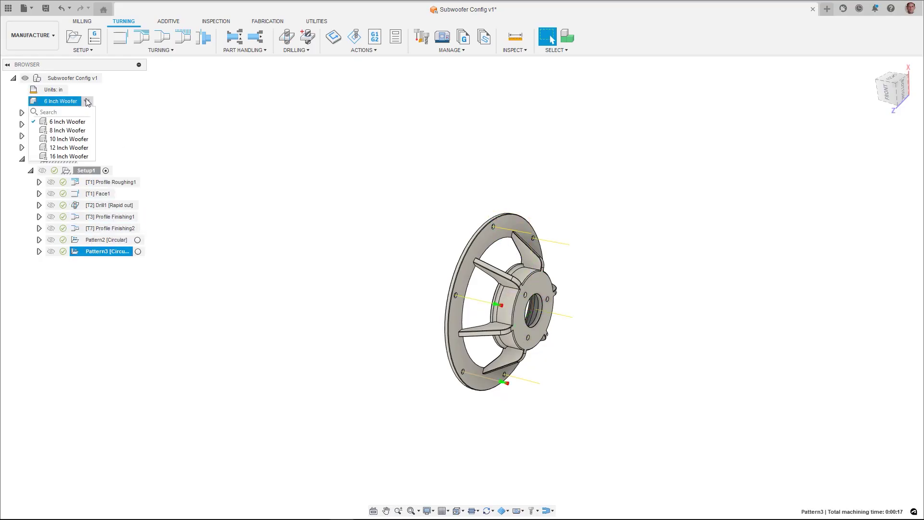
pyautogui.click(56, 139)
pyautogui.rightClick(66, 172)
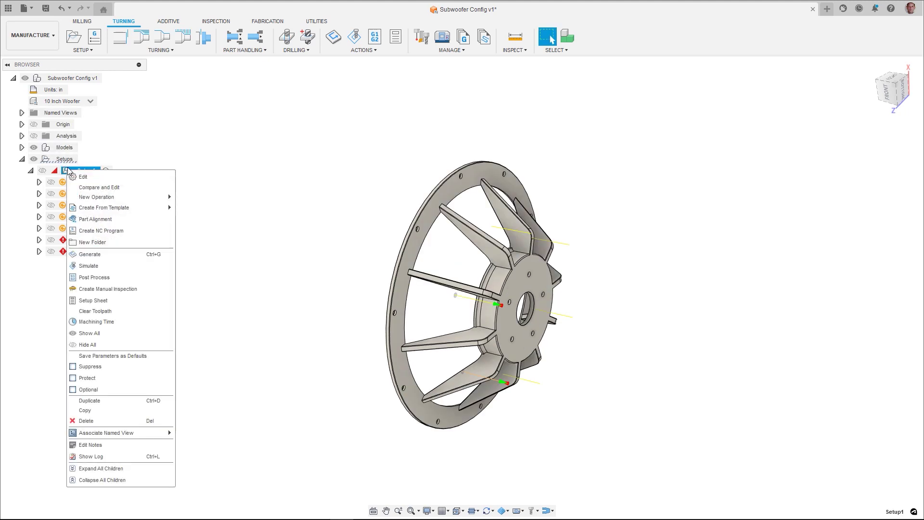
pyautogui.click(90, 254)
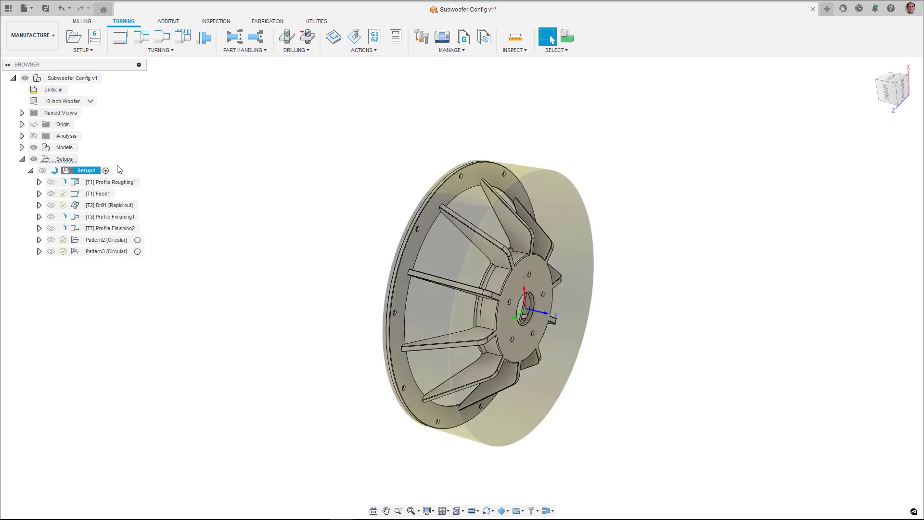
pyautogui.click(77, 182)
pyautogui.click(77, 194)
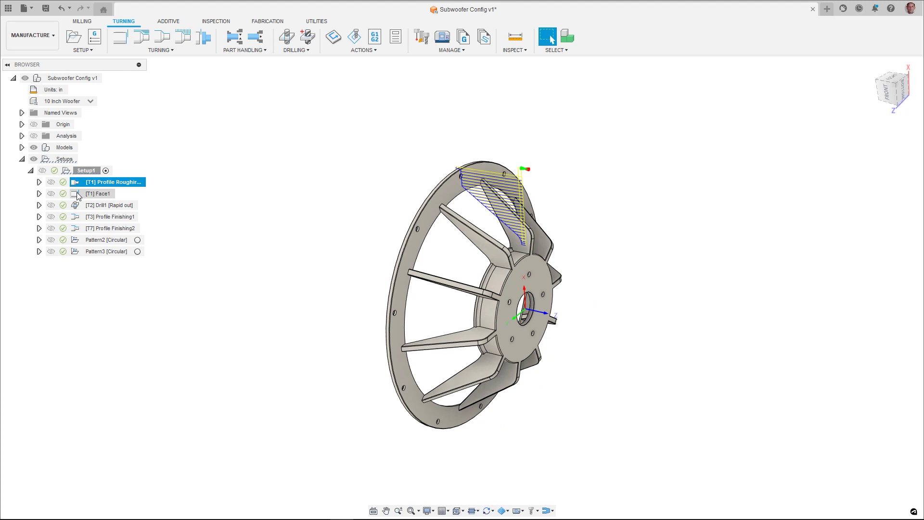
pyautogui.click(77, 205)
pyautogui.click(77, 217)
pyautogui.click(75, 228)
pyautogui.click(77, 240)
pyautogui.click(77, 251)
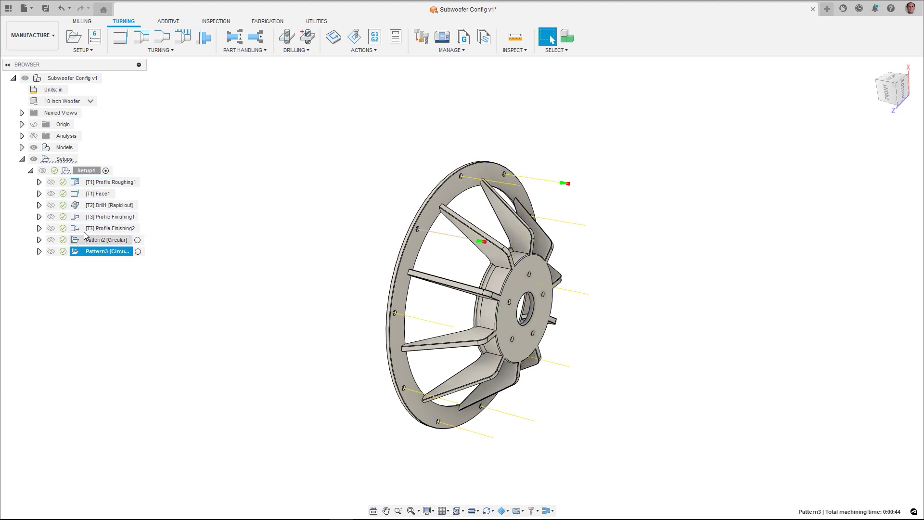
# Switch to 16 Inch Woofer, regenerate Setup1, and check each toolpath through Pattern2 and Pattern3.
pyautogui.click(90, 101)
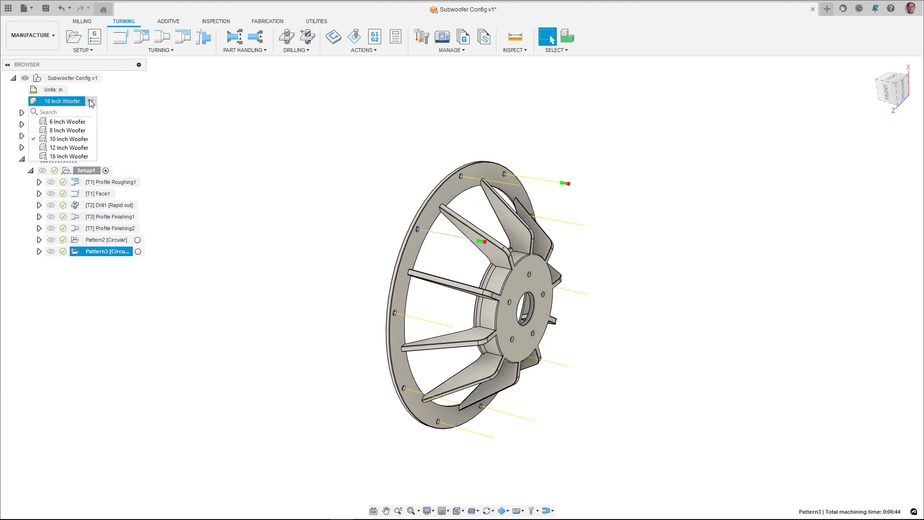
pyautogui.click(68, 156)
pyautogui.rightClick(69, 173)
pyautogui.click(93, 260)
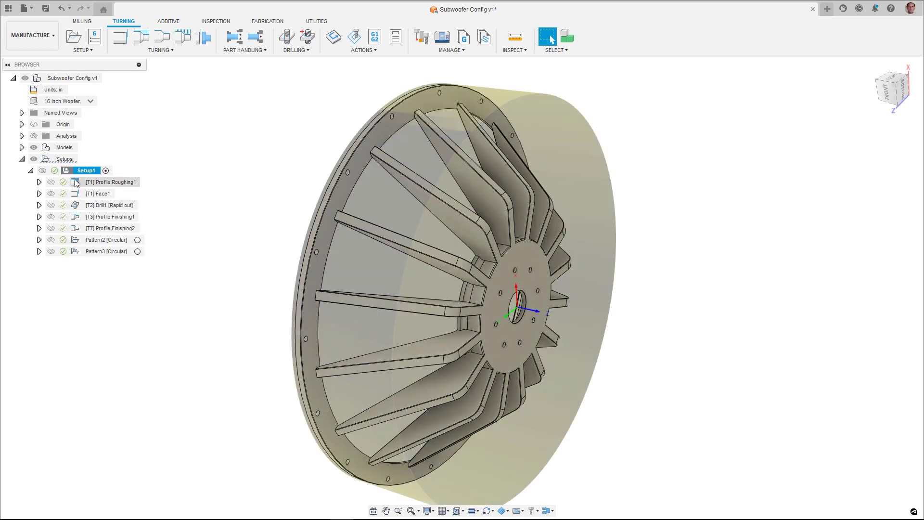
pyautogui.click(77, 194)
pyautogui.click(76, 206)
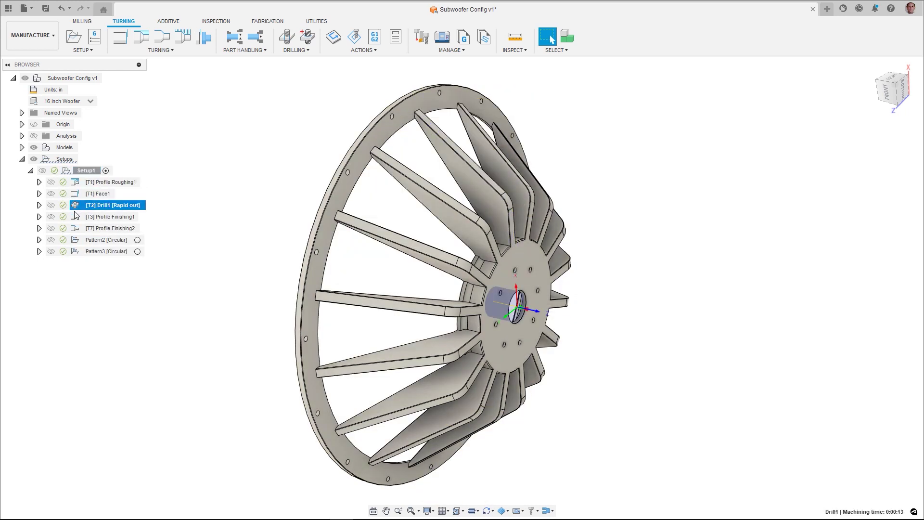
pyautogui.click(76, 217)
pyautogui.click(76, 229)
pyautogui.click(76, 240)
pyautogui.click(76, 252)
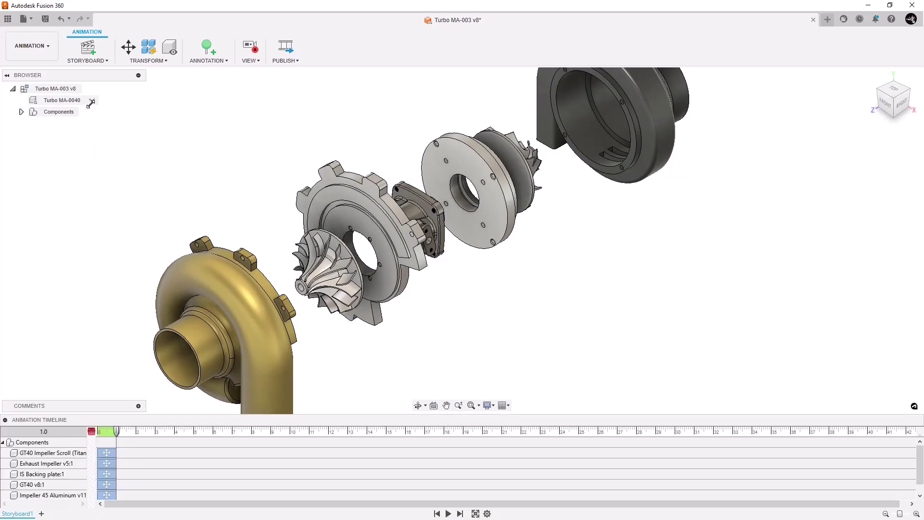
# Switch the turbo configuration to Turbo MA-0035, then to Turbo MA-0030.
pyautogui.click(92, 100)
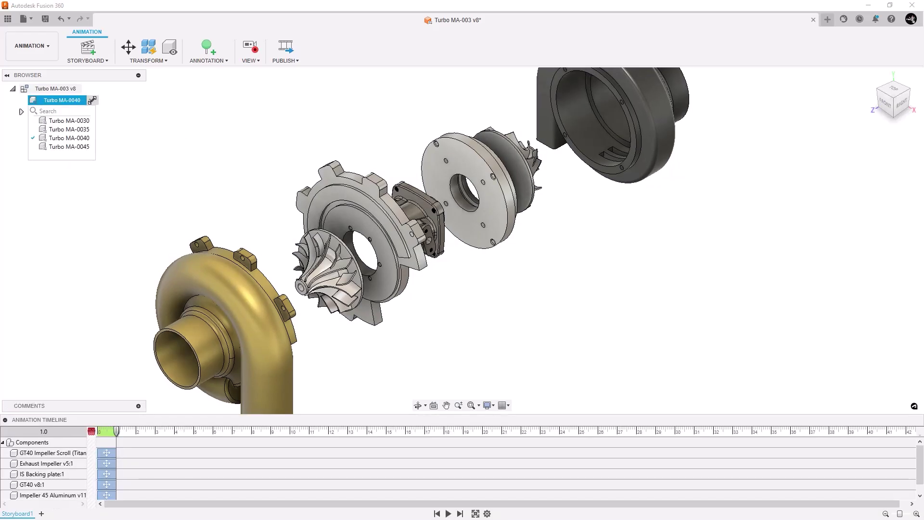
pyautogui.click(79, 127)
pyautogui.click(91, 100)
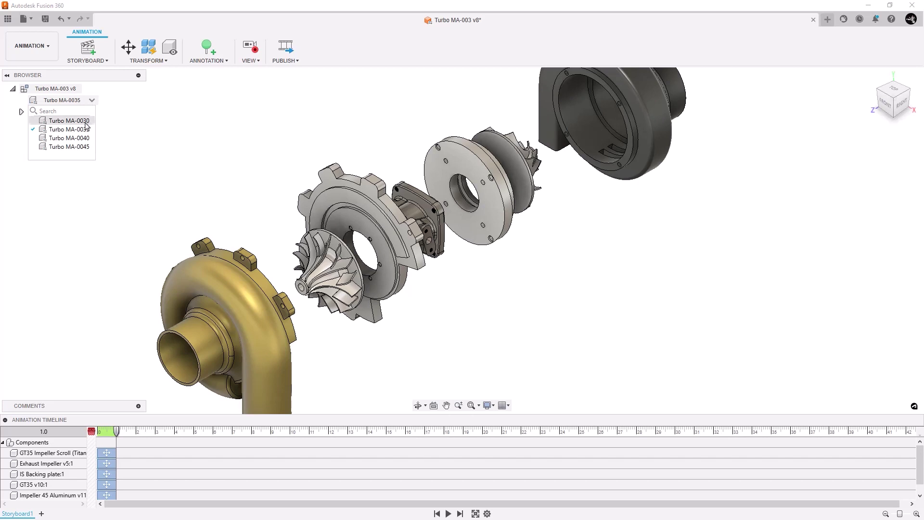
pyautogui.click(86, 128)
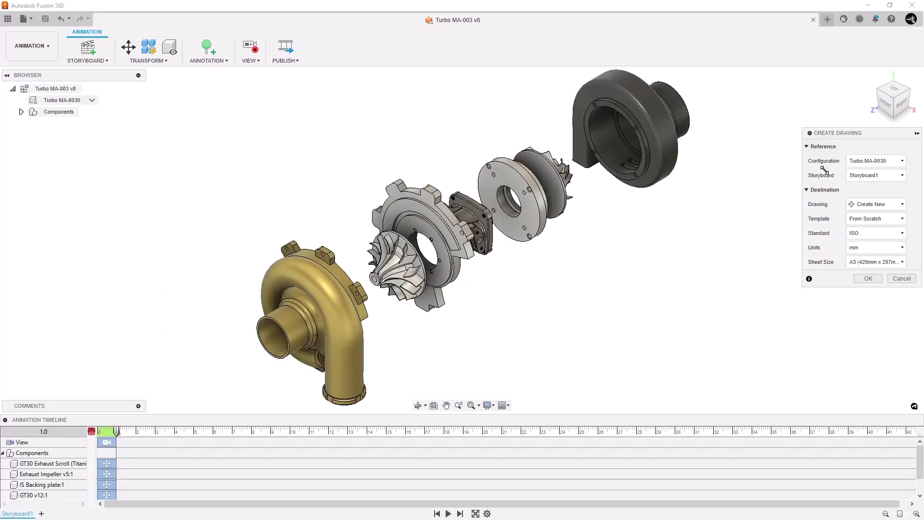
# Create a Turbo MA-0030 exploded-view drawing and place a parts list at the sheet's top right.
pyautogui.click(901, 161)
pyautogui.click(898, 173)
pyautogui.click(867, 278)
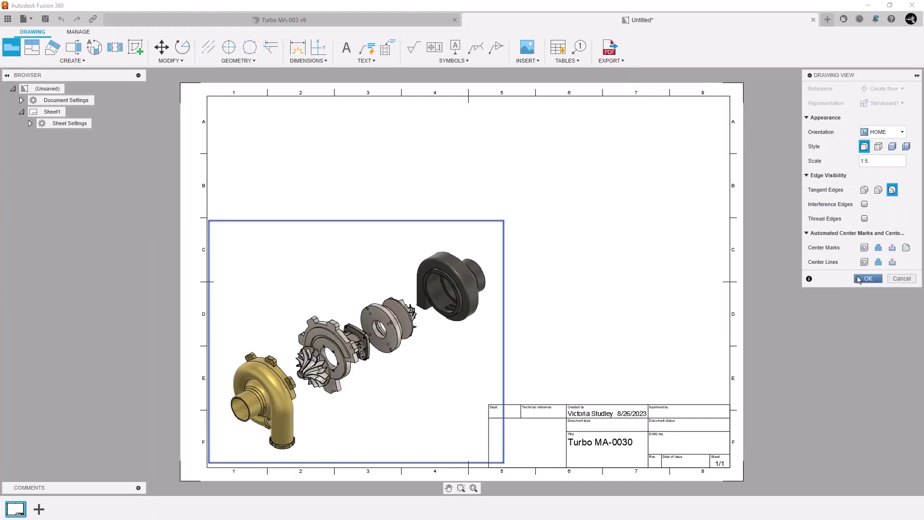
pyautogui.click(858, 279)
pyautogui.click(558, 46)
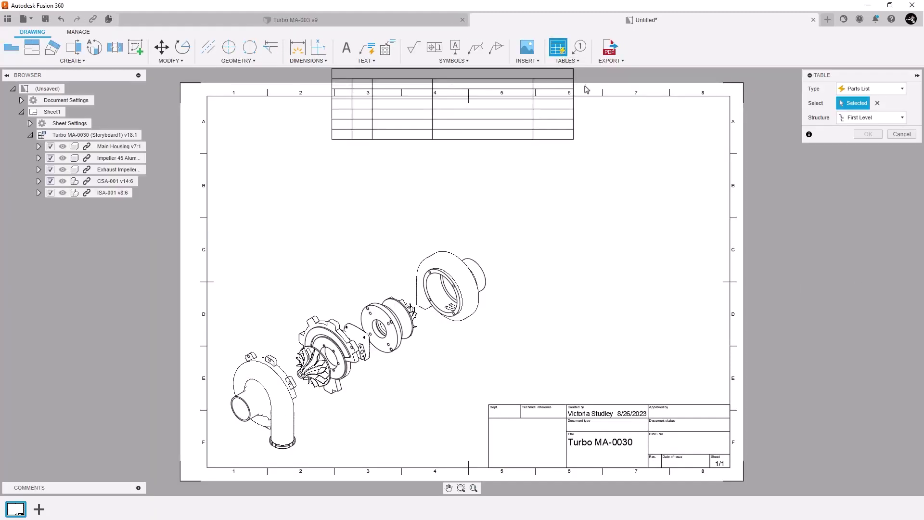
pyautogui.click(712, 116)
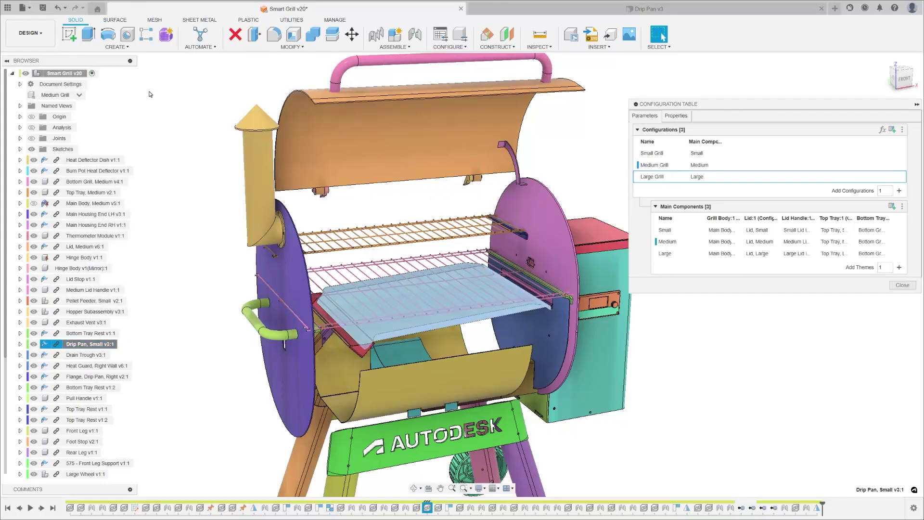
# Add the Drip Pan:1 column to the configuration table and move it into Main Components.
pyautogui.click(45, 344)
pyautogui.click(162, 416)
pyautogui.click(211, 431)
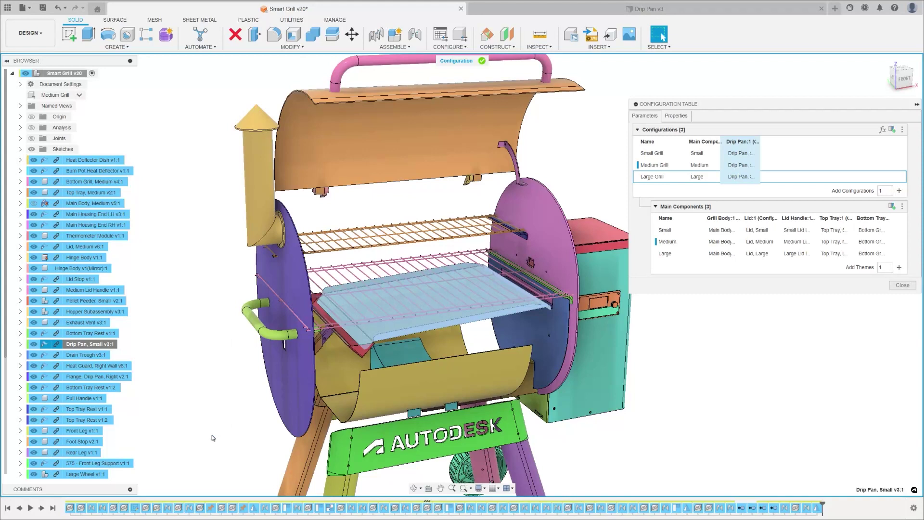
pyautogui.click(755, 141)
pyautogui.rightClick(754, 141)
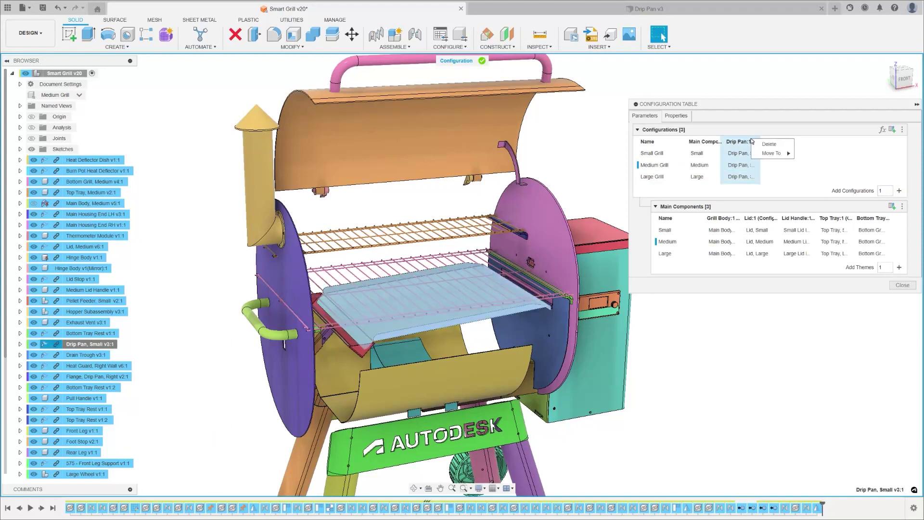
pyautogui.moveTo(772, 153)
pyautogui.click(821, 162)
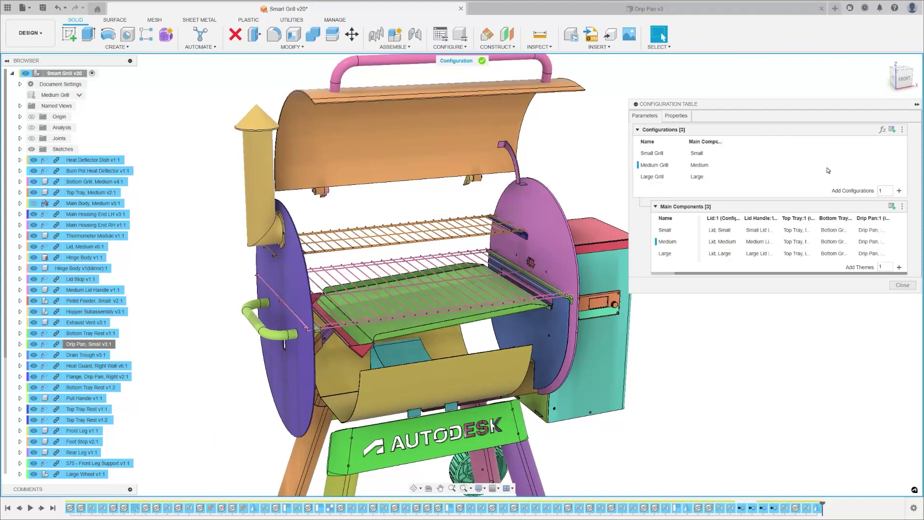
# Assign Drip Pan, Medium to the Medium grill and a larger drip pan to the Large grill.
pyautogui.click(872, 241)
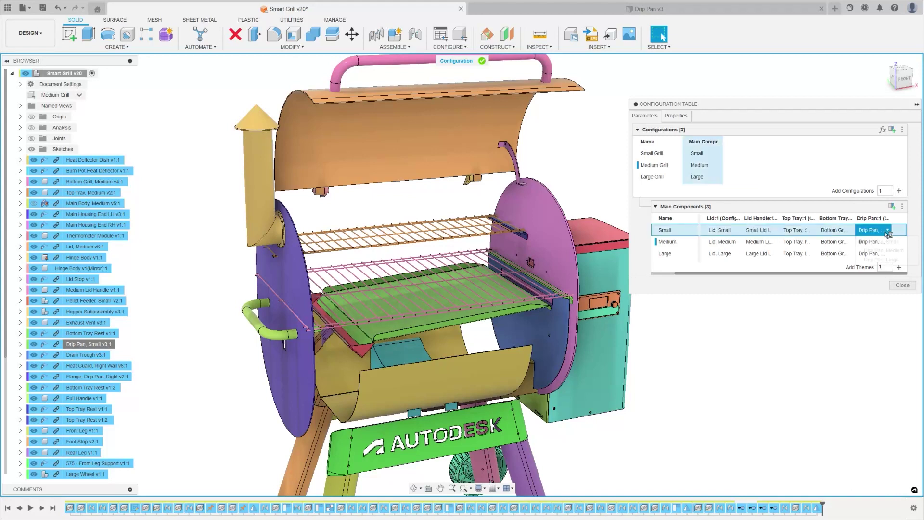
pyautogui.click(888, 241)
pyautogui.click(892, 263)
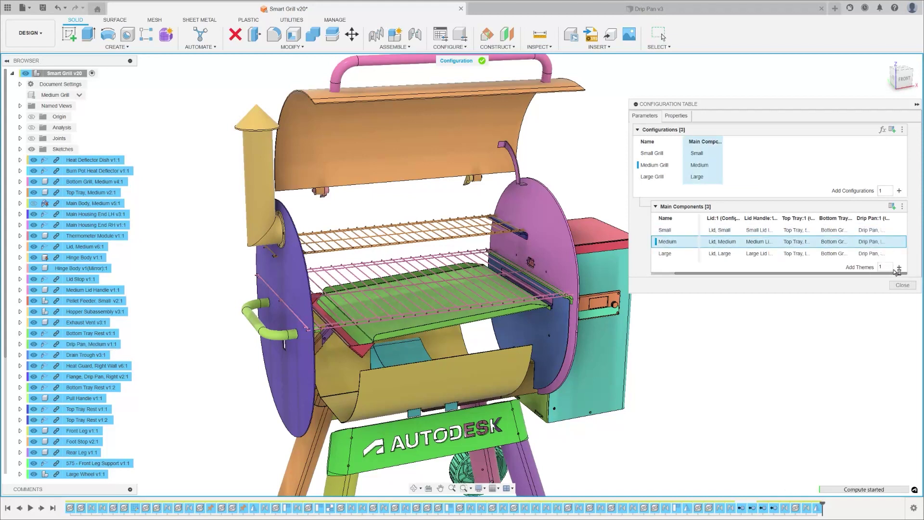
pyautogui.click(880, 254)
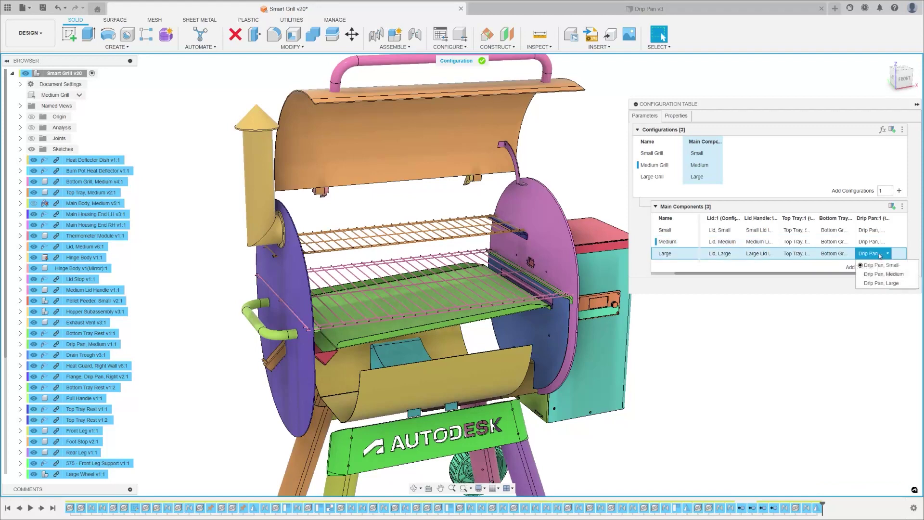
pyautogui.click(884, 284)
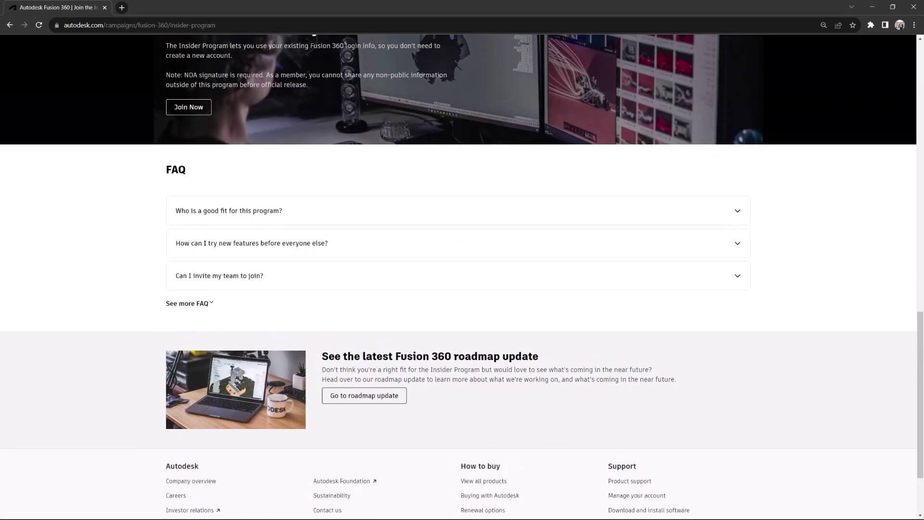
# Show the cam head design's green head_4 configuration from its table.
pyautogui.scroll(20, 191, 271)
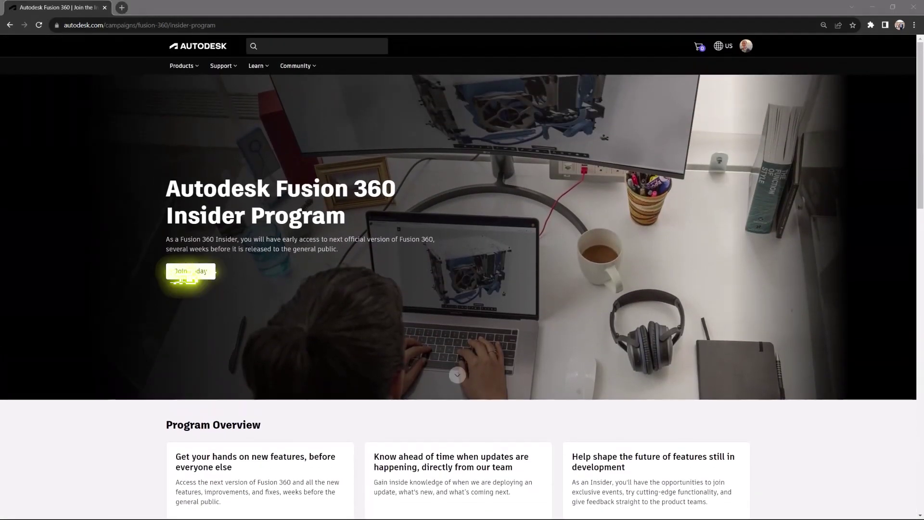
pyautogui.click(191, 271)
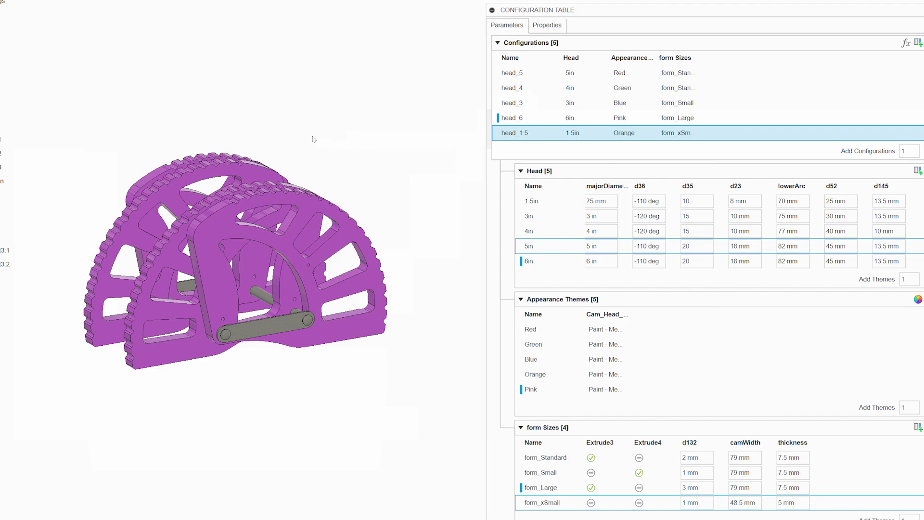
pyautogui.click(511, 90)
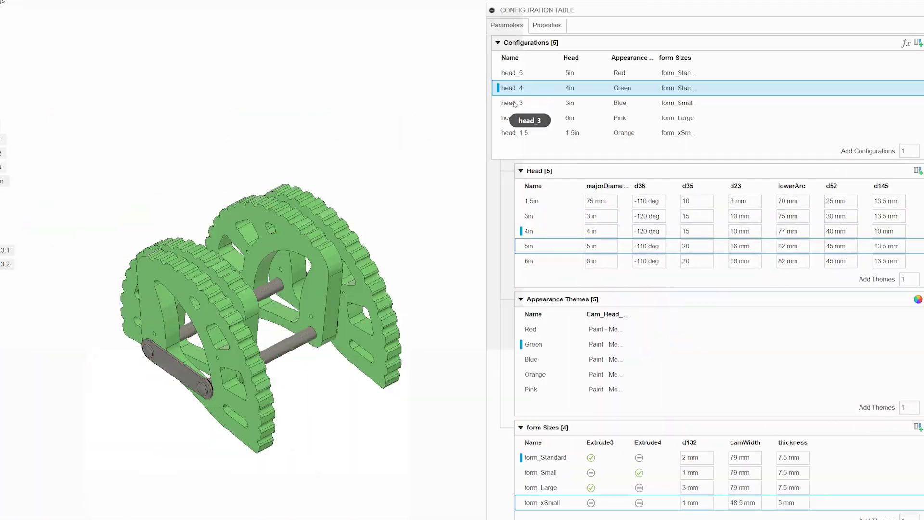